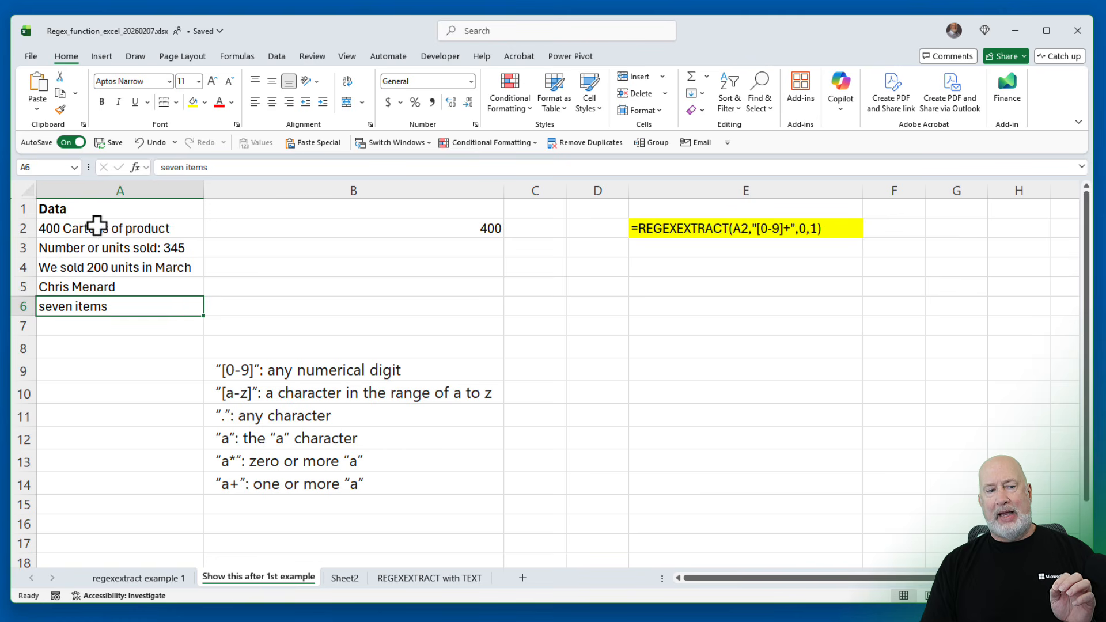
# On the "regexextract example 1" sheet, enter the suggested formula =REGEXEXTRACT(A10,"[0-9()]+ [0-9-]+",1) in cell A11.
pyautogui.moveTo(91, 227); pyautogui.dragTo(109, 250)
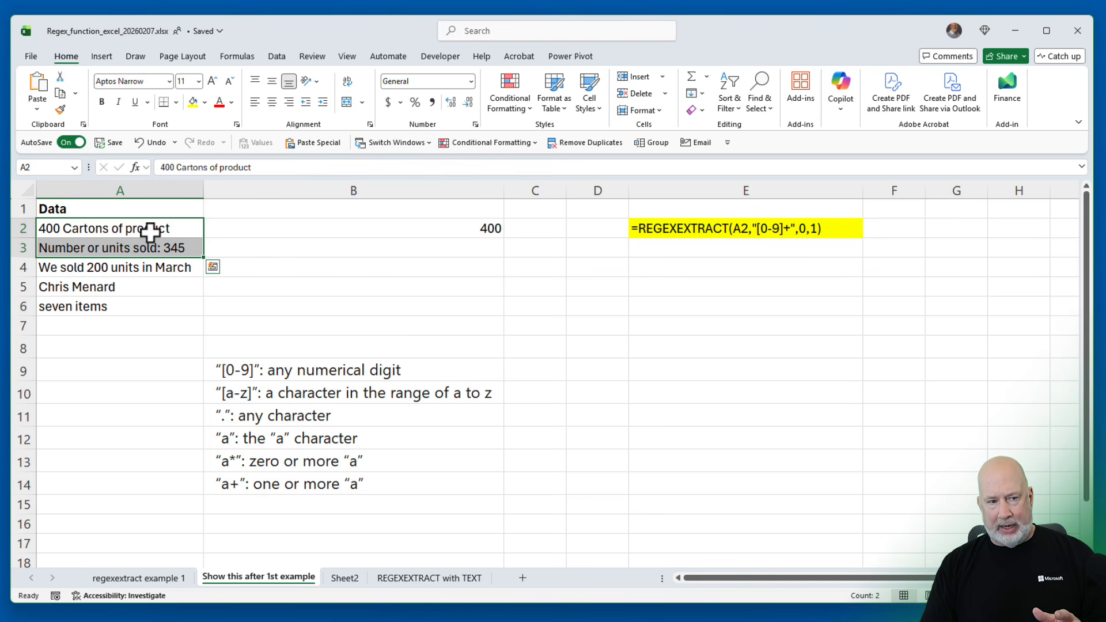
pyautogui.click(172, 580)
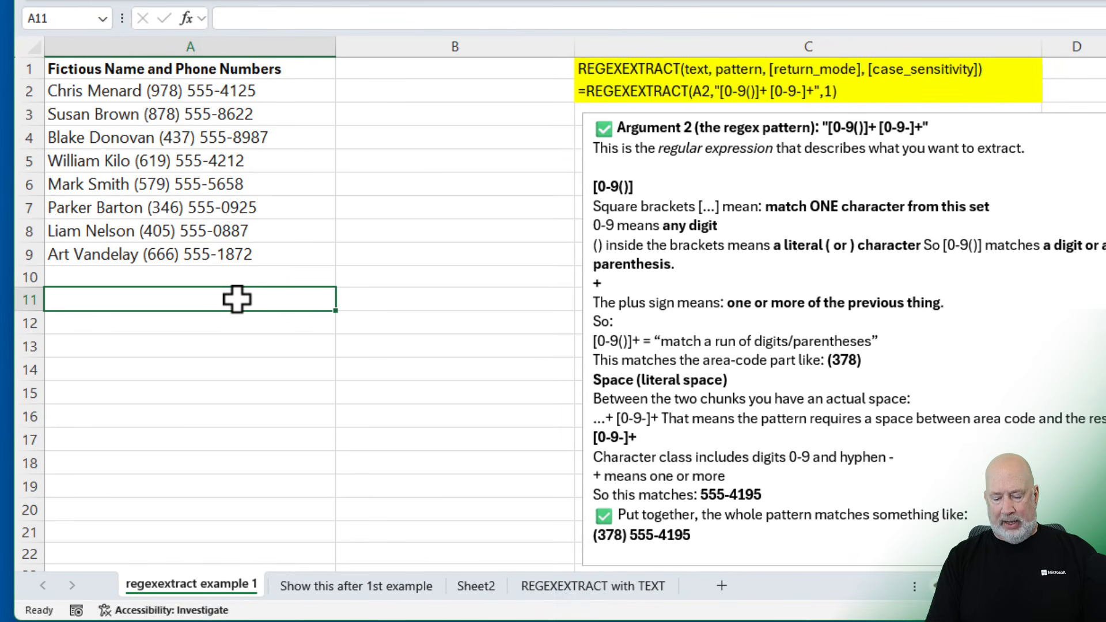
pyautogui.write('=')
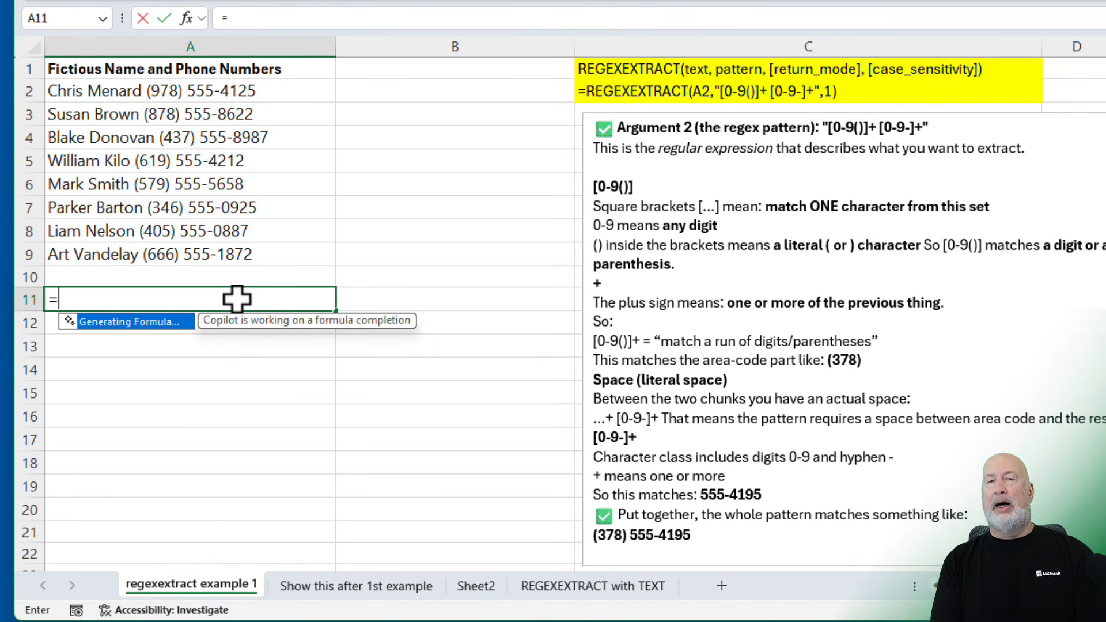
pyautogui.write('re')
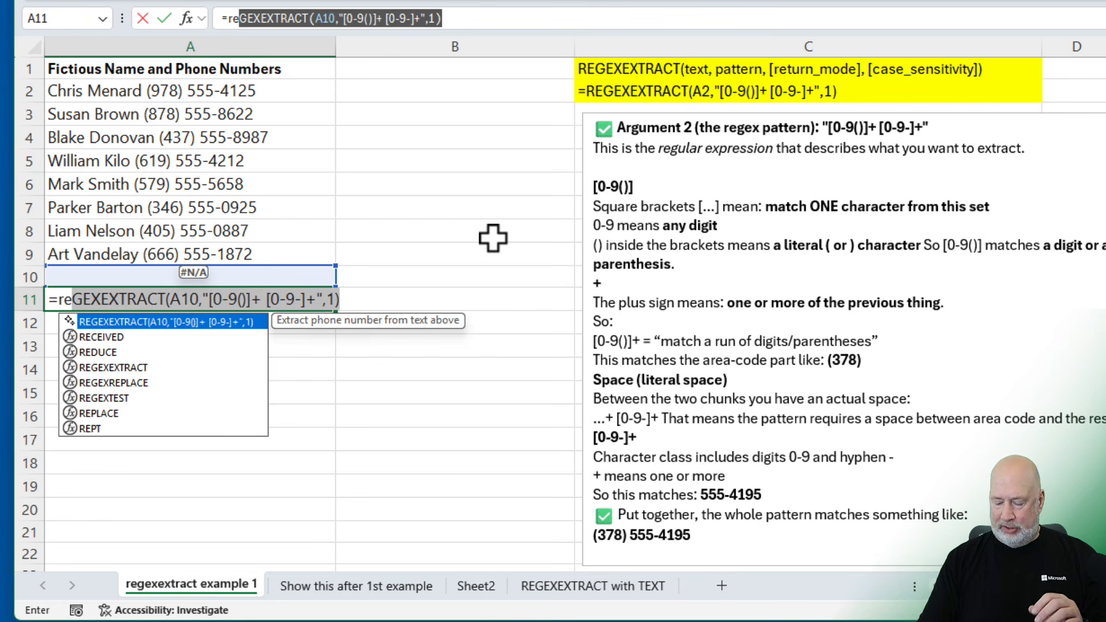
pyautogui.press('Tab')
pyautogui.press('Return')
pyautogui.press('Up')
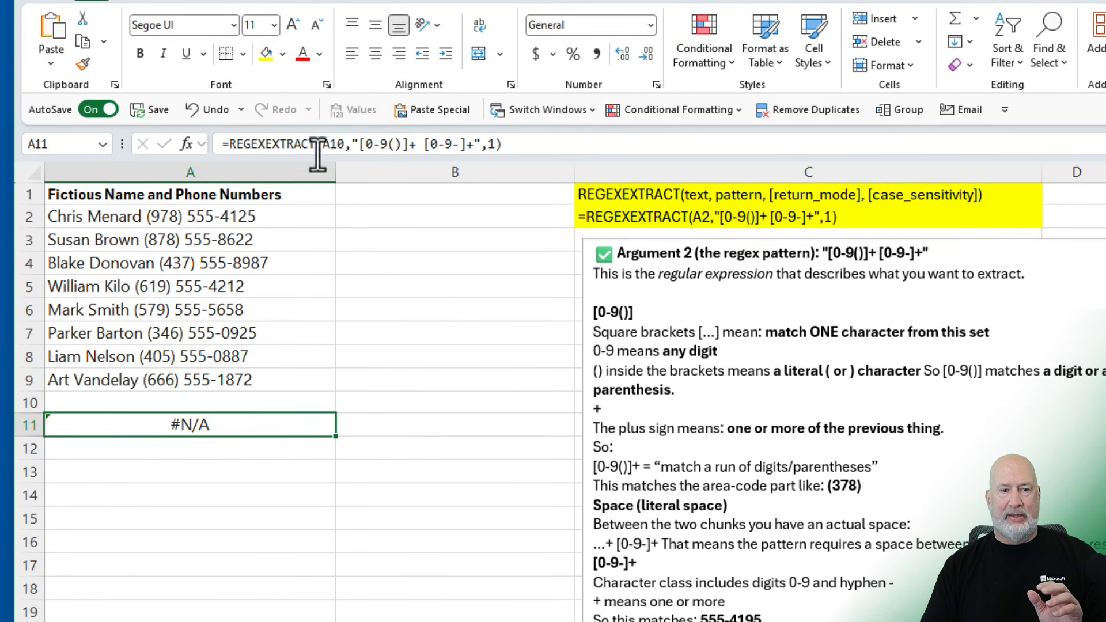
# Change the text reference in A11's REGEXEXTRACT formula to A2 and fill the formula down to A18.
pyautogui.click(344, 145)
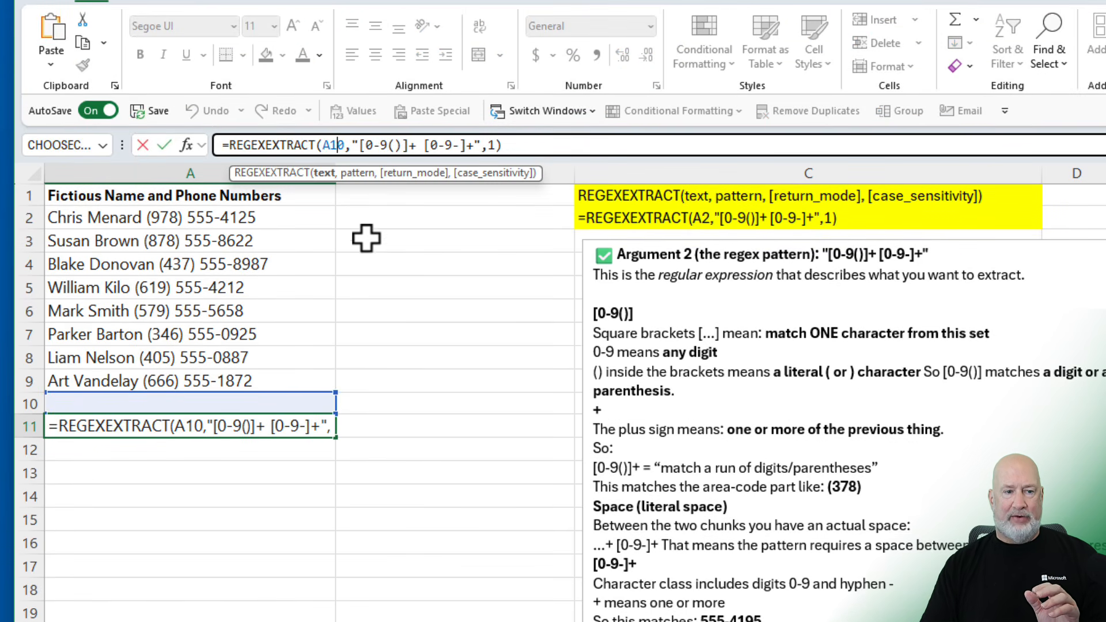
pyautogui.press('BackSpace')
pyautogui.press('BackSpace')
pyautogui.press('BackSpace')
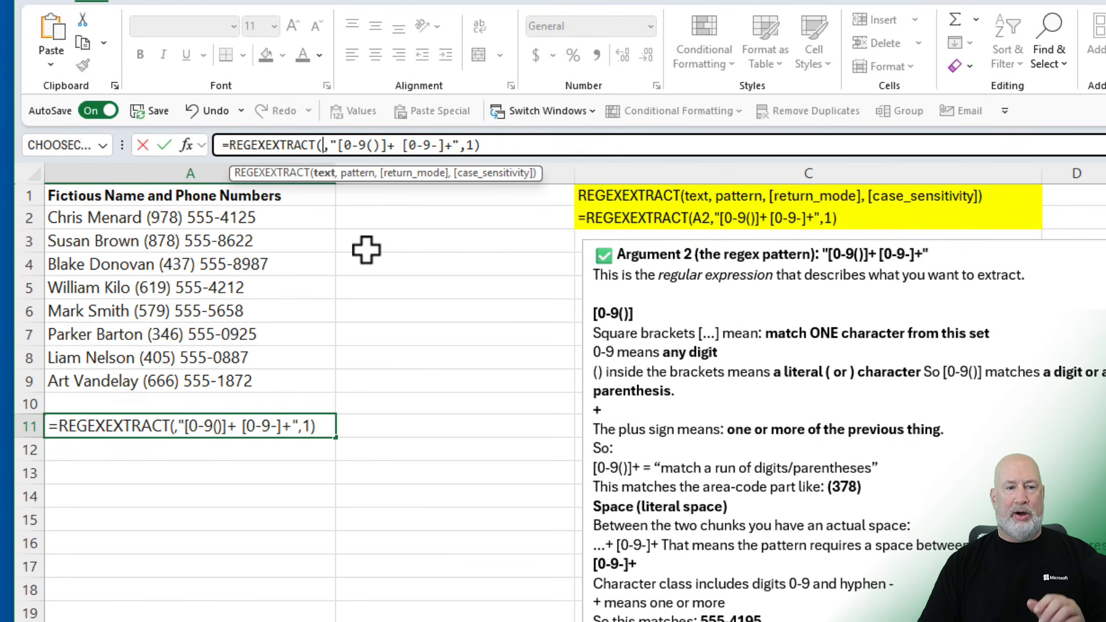
pyautogui.write('a2')
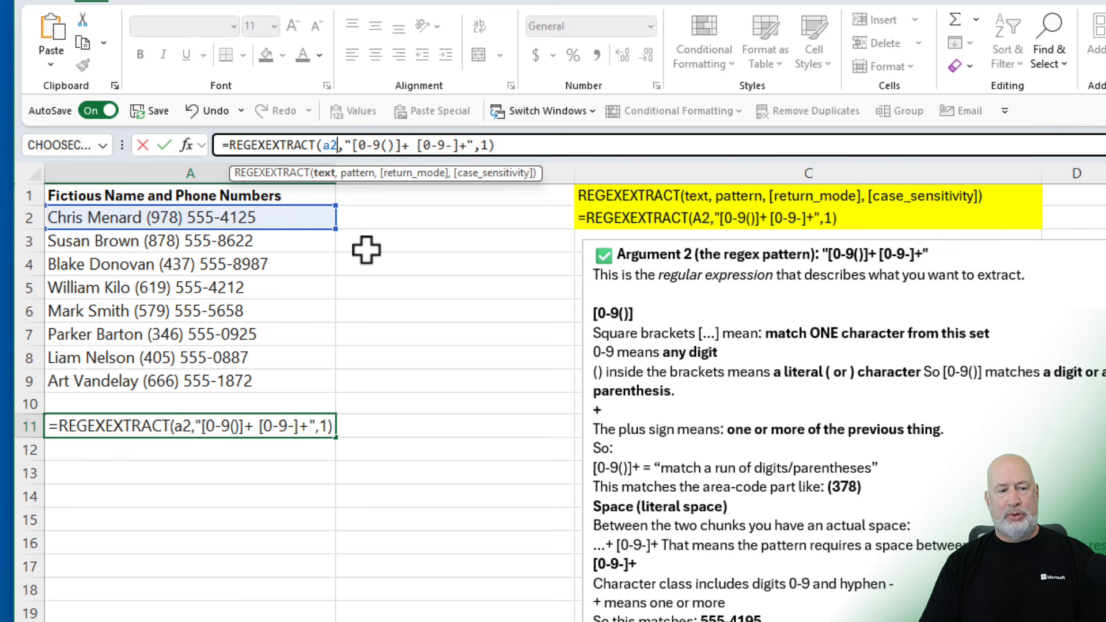
pyautogui.press('Return')
pyautogui.press('Up')
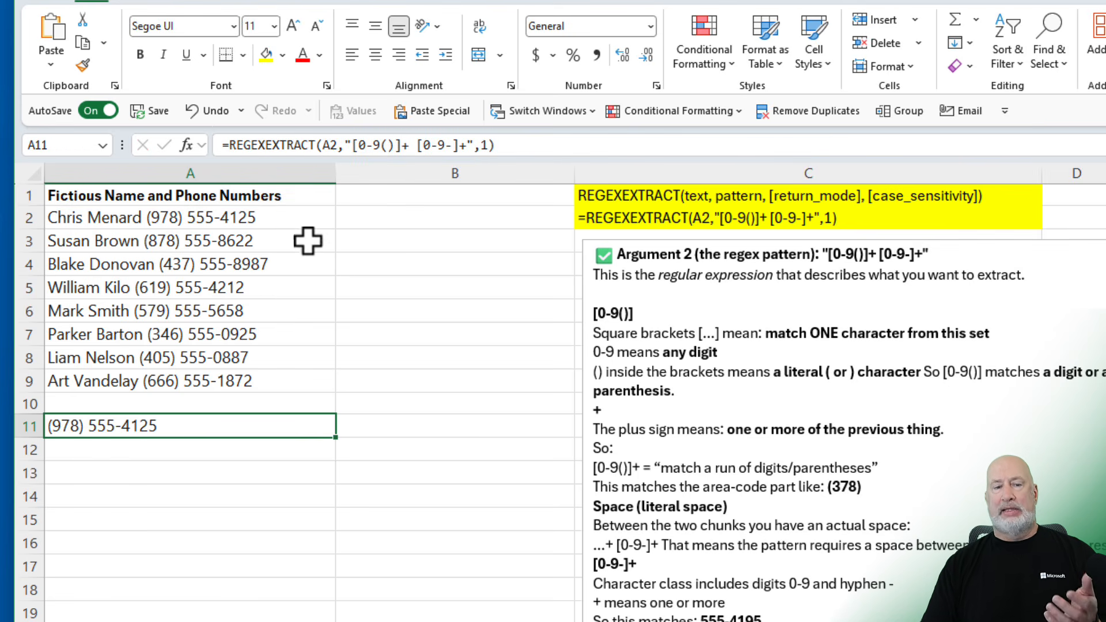
pyautogui.moveTo(340, 442); pyautogui.dragTo(326, 599)
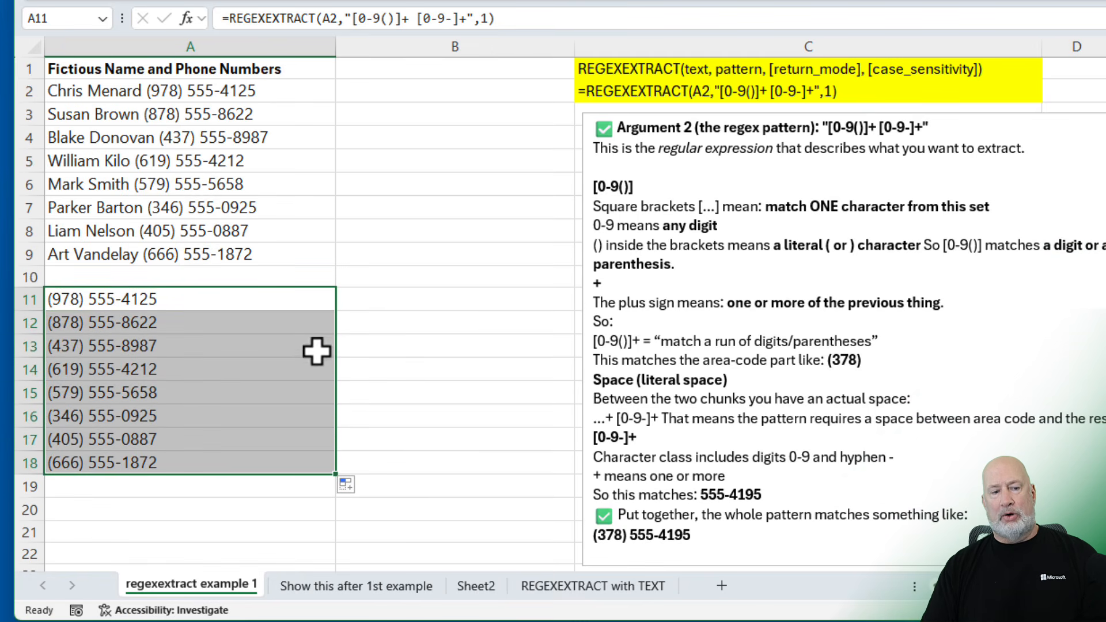
# Try shortening the pattern in A11's formula to "[0-9()]+" by removing the space and the second character class.
pyautogui.doubleClick(260, 300)
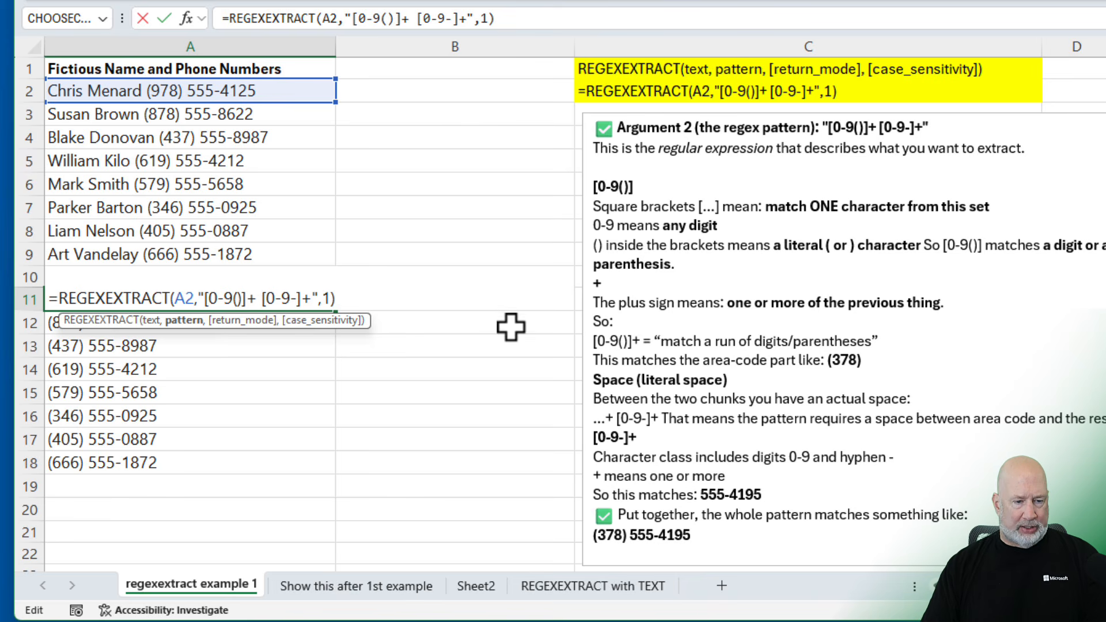
pyautogui.press('Delete')
pyautogui.press('Delete')
pyautogui.press('Delete')
pyautogui.press('Delete')
pyautogui.press('Delete')
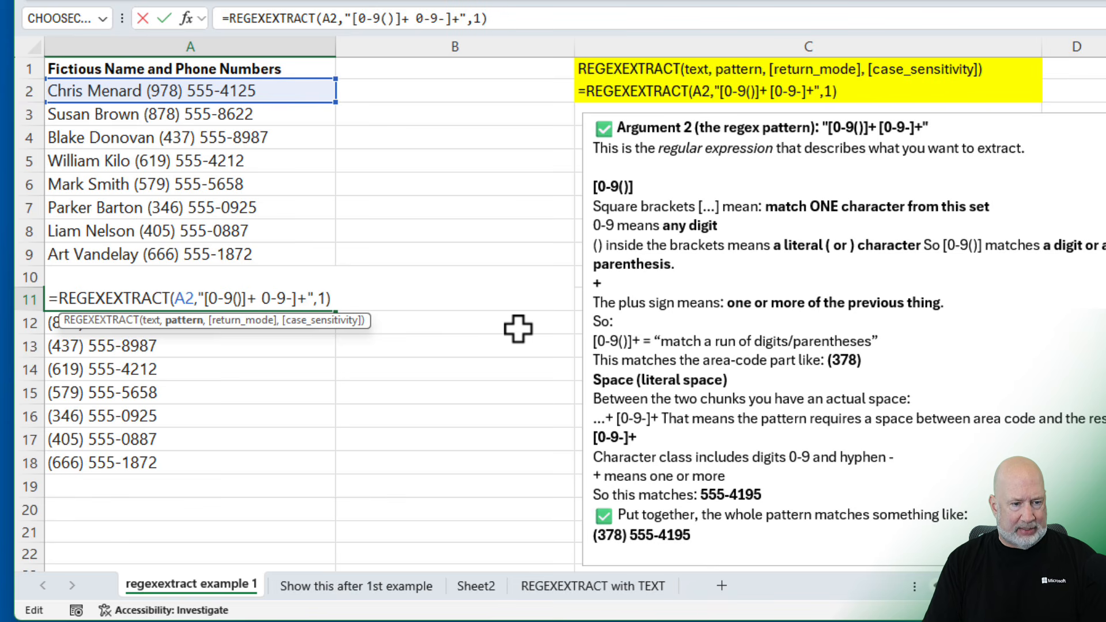
pyautogui.press('Delete')
pyautogui.press('Delete')
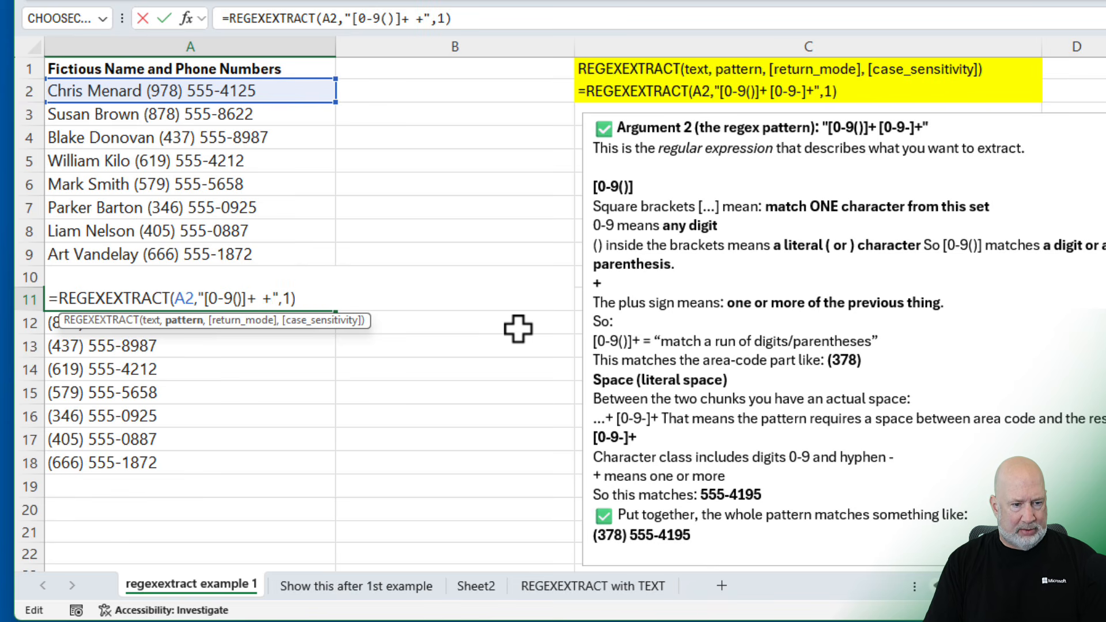
pyautogui.press('BackSpace')
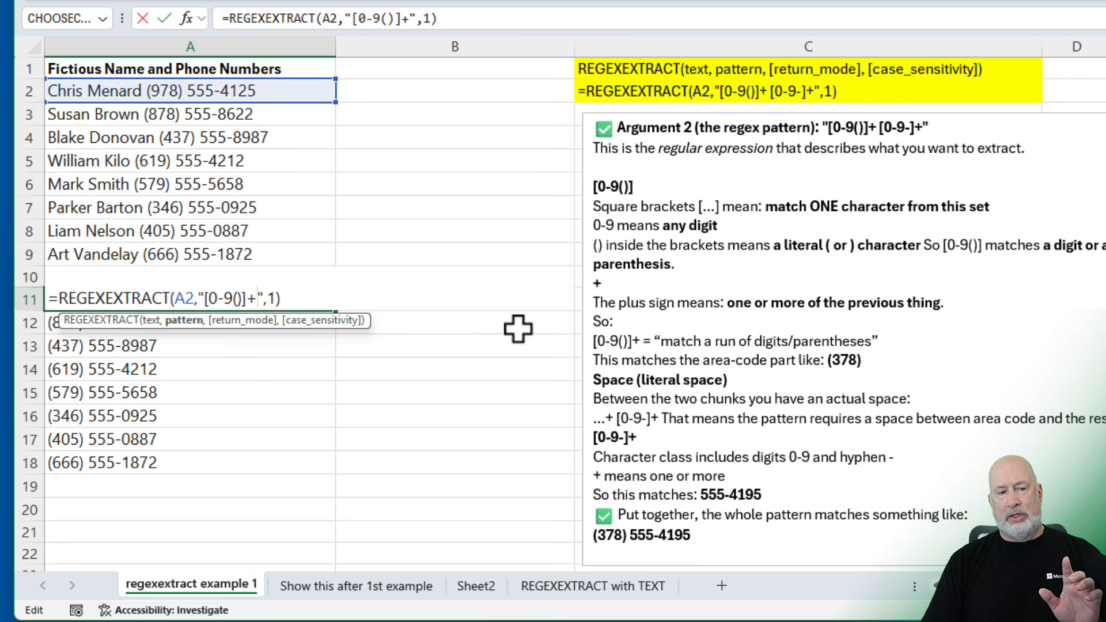
# Try return mode 0 in A11's shortened area-code formula and fill it down to A18.
pyautogui.press('BackSpace')
pyautogui.write('0')
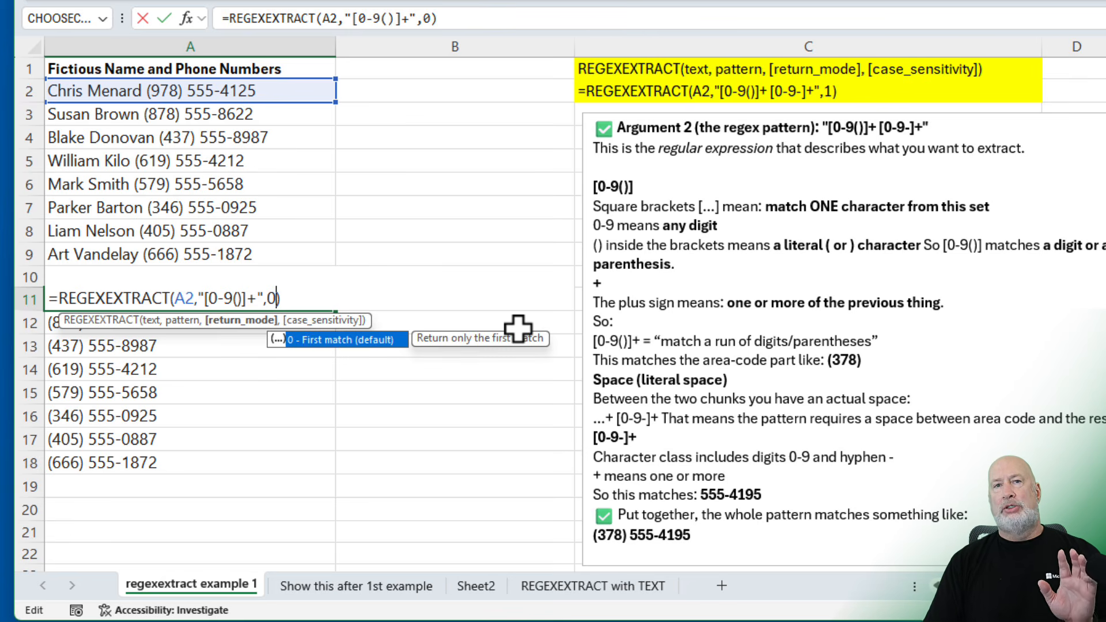
pyautogui.press('Return')
pyautogui.press('Up')
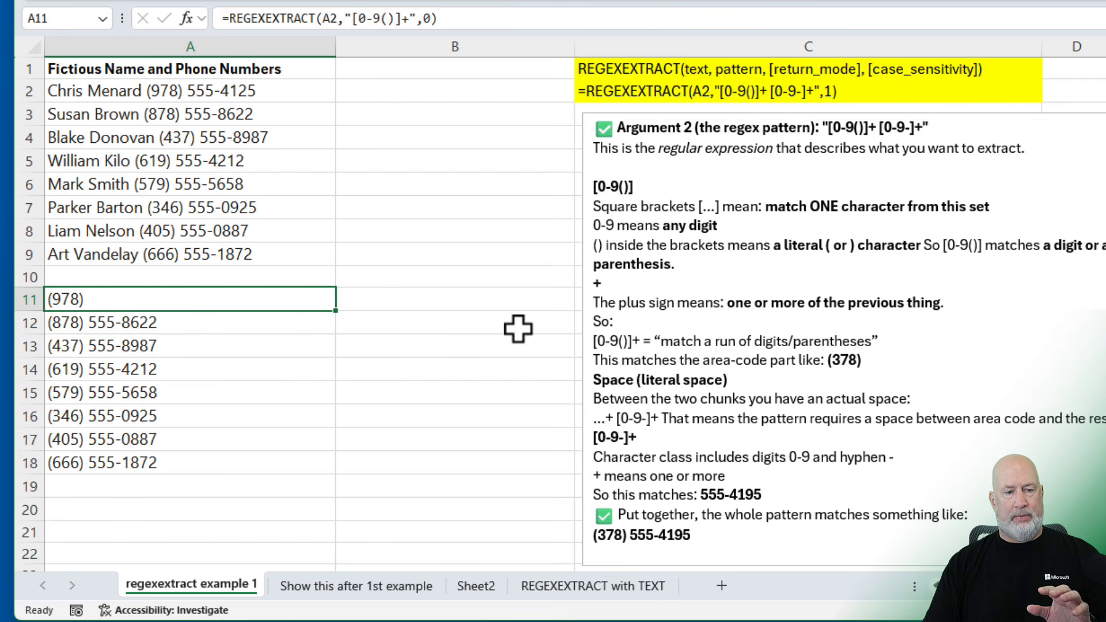
pyautogui.moveTo(336, 315); pyautogui.dragTo(340, 469)
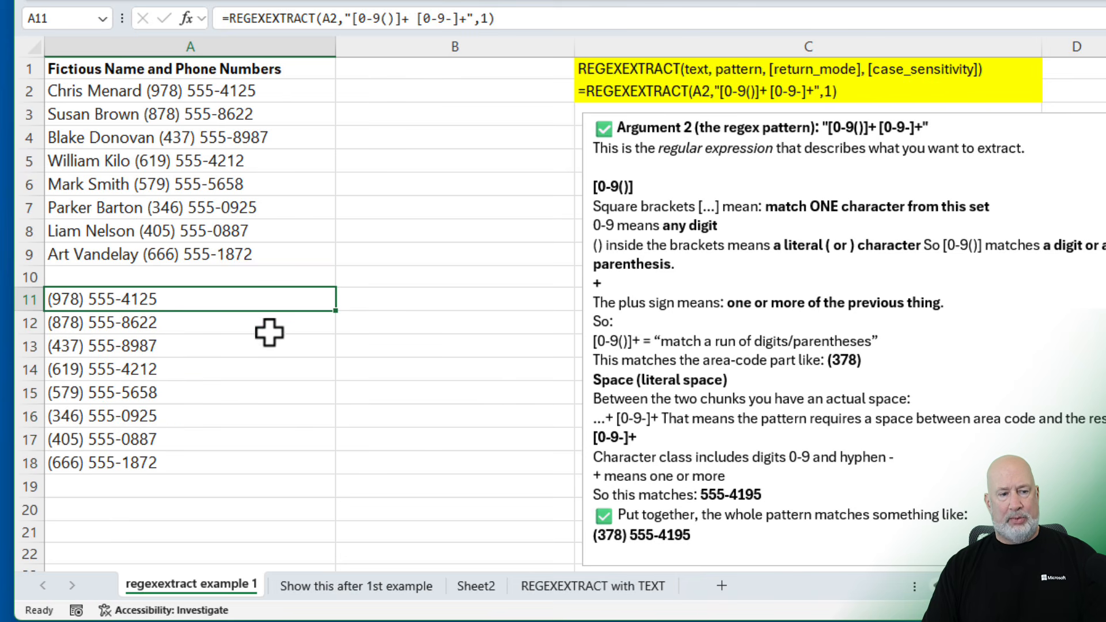
# Set the return mode of A11's full phone number formula to 0 and fill it down to A18.
pyautogui.doubleClick(252, 299)
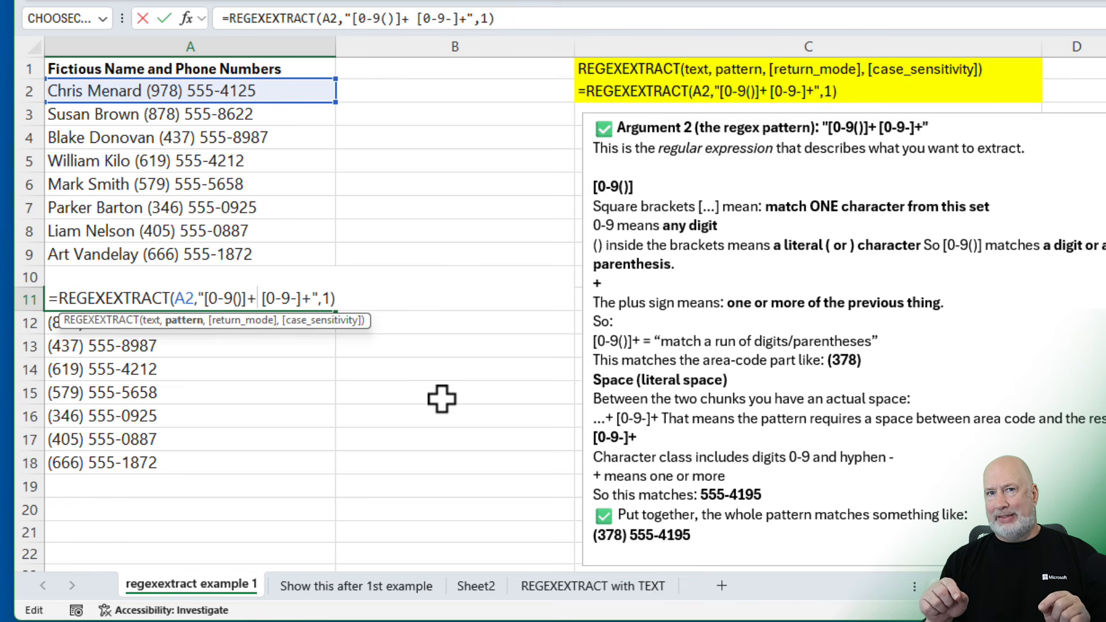
pyautogui.click(420, 19)
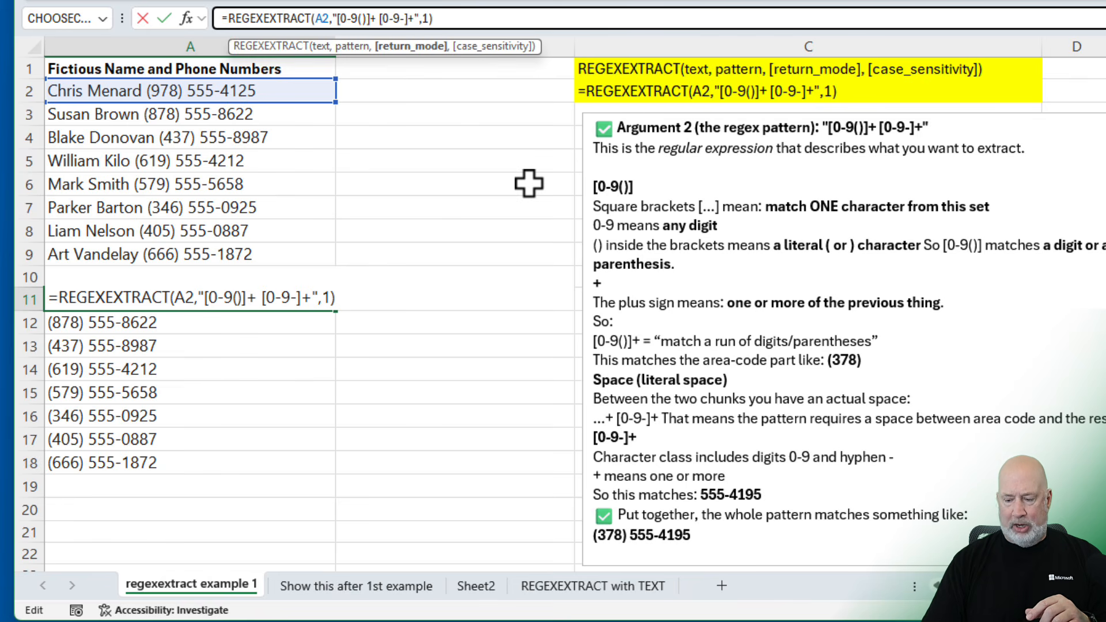
pyautogui.press('Delete')
pyautogui.write('0')
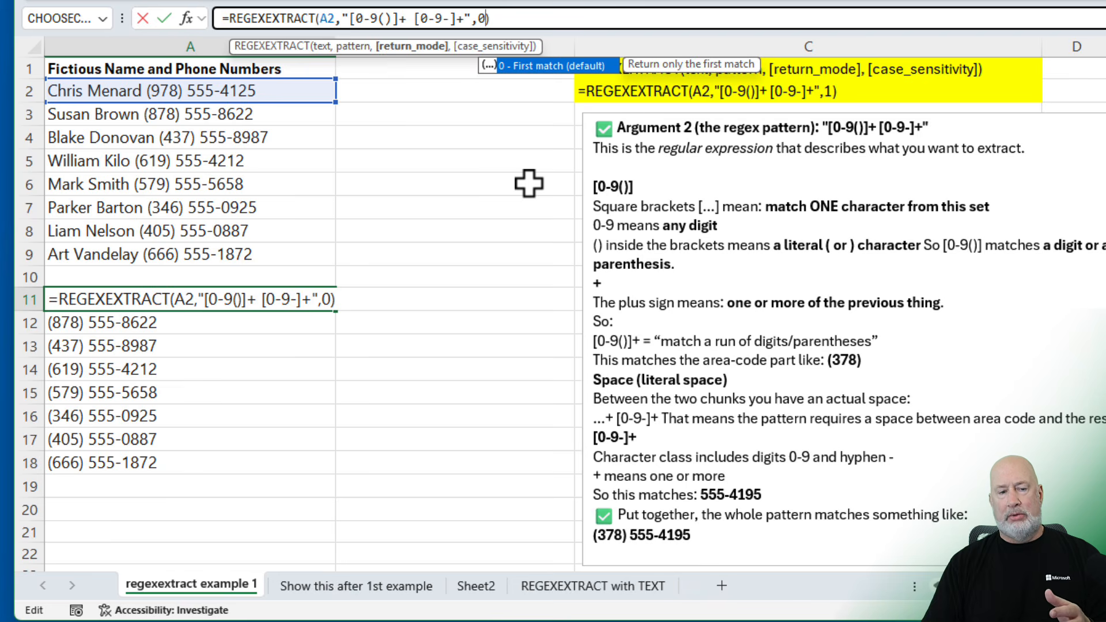
pyautogui.hotkey('ctrl', 'Return')
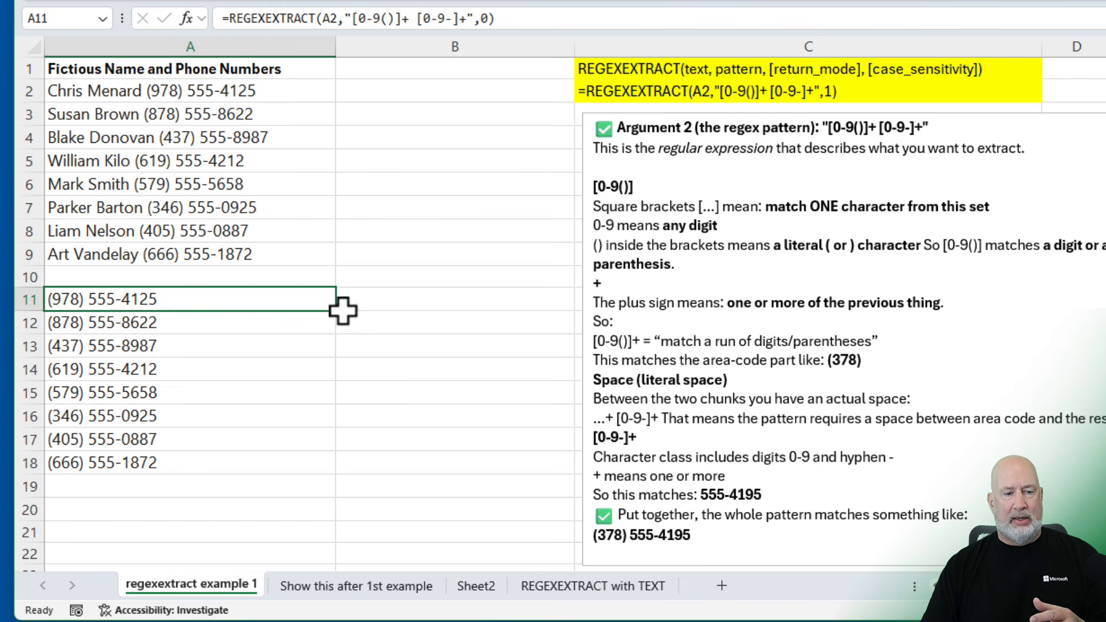
pyautogui.moveTo(334, 313); pyautogui.dragTo(314, 465)
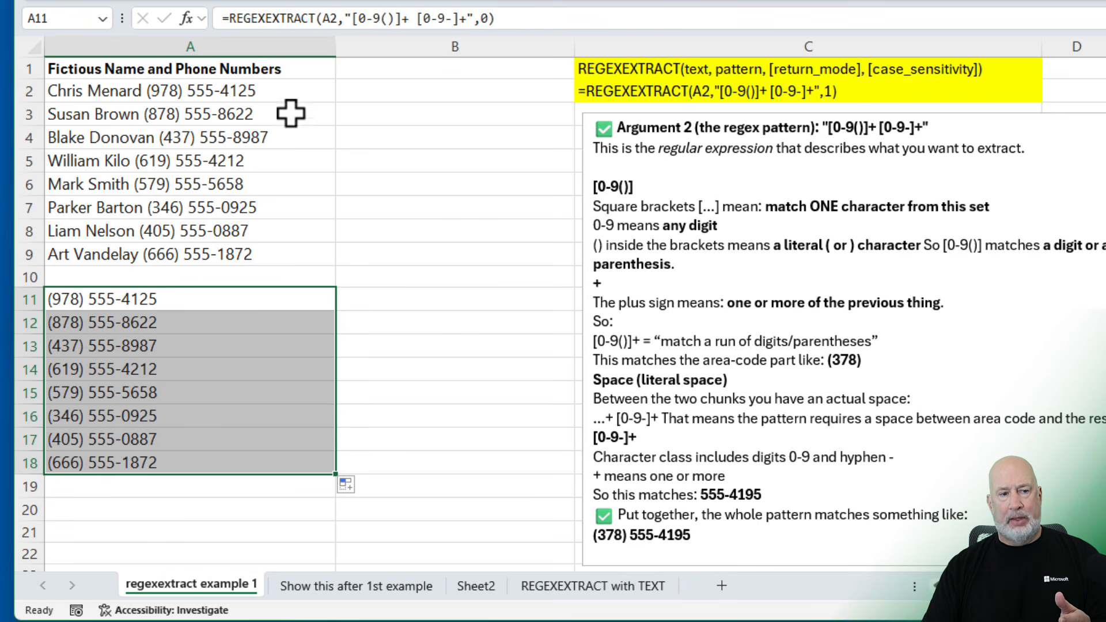
# Append a comma and a second phone number with area code to the contact entry in A2.
pyautogui.doubleClick(298, 91)
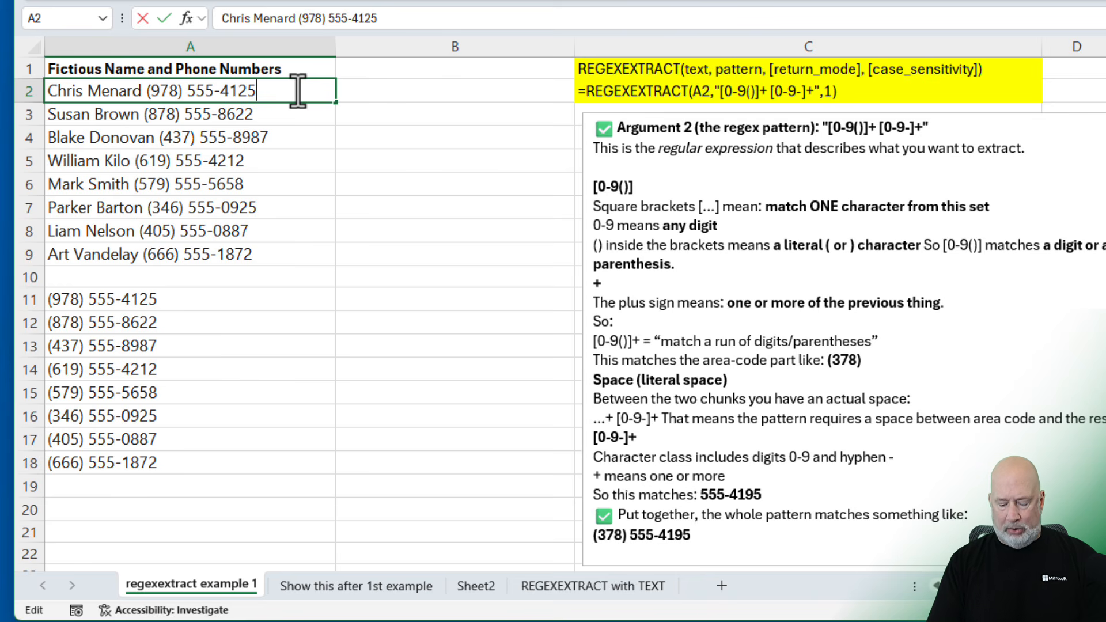
pyautogui.write(',')
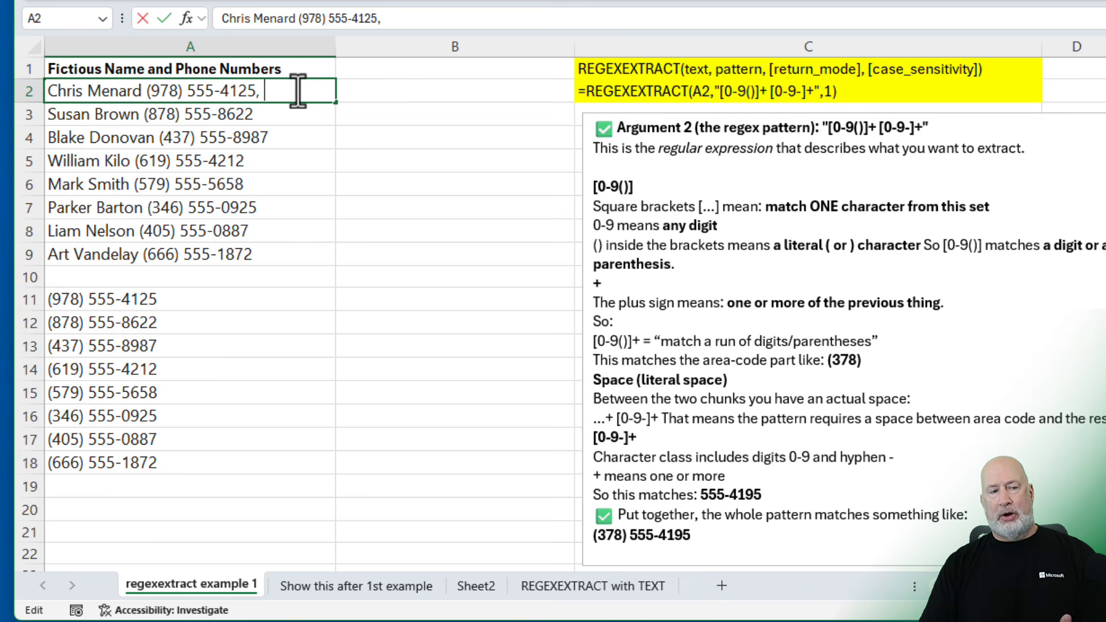
pyautogui.write(' (')
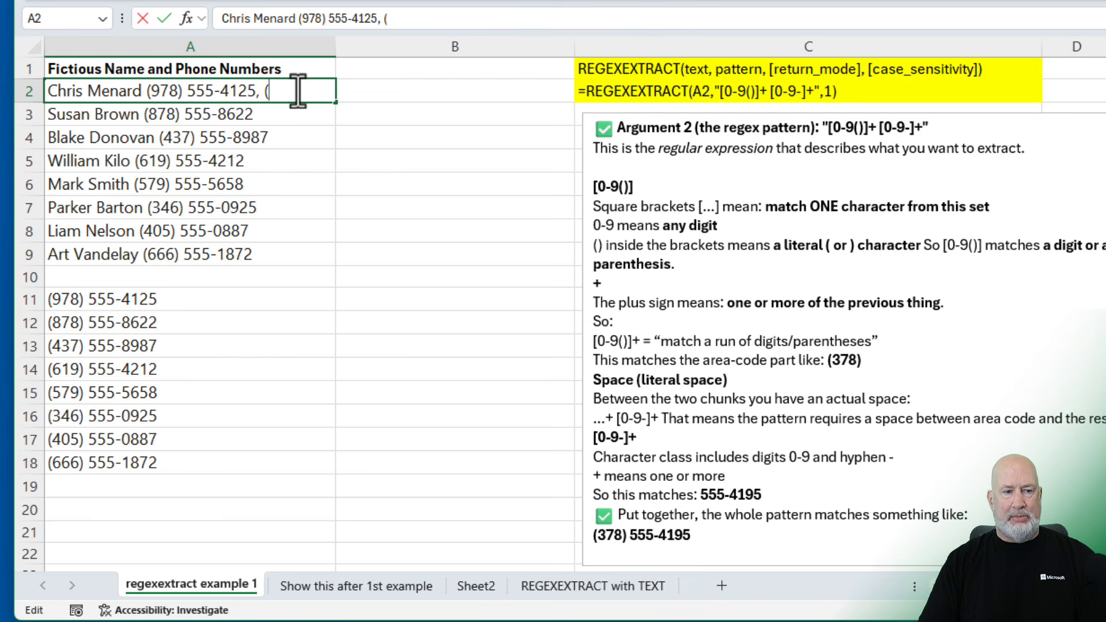
pyautogui.write('111)')
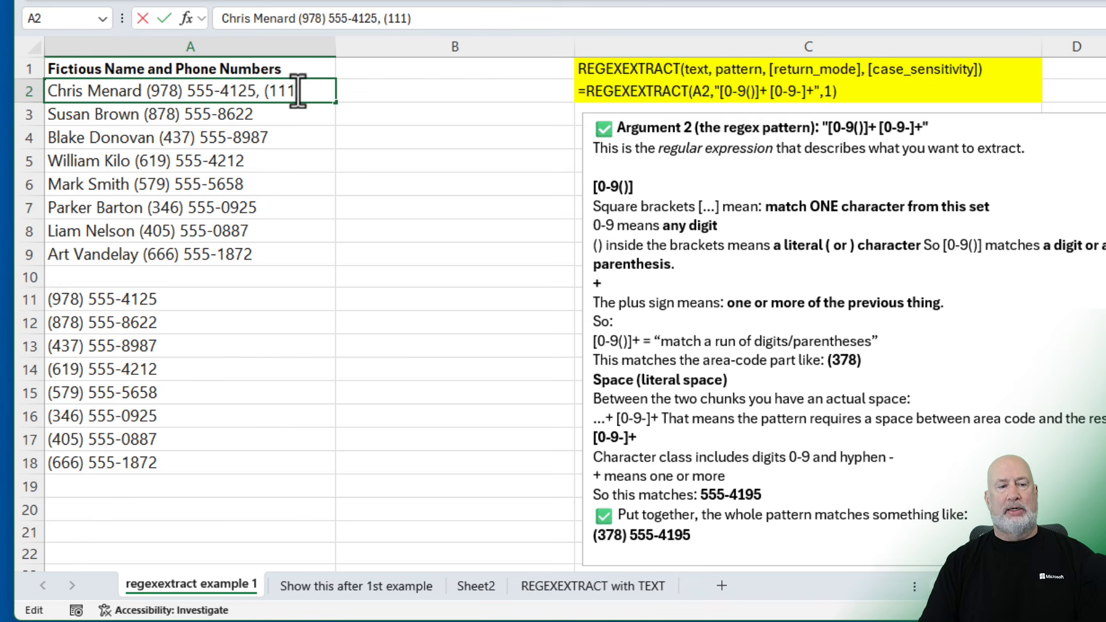
pyautogui.write(' 333-44')
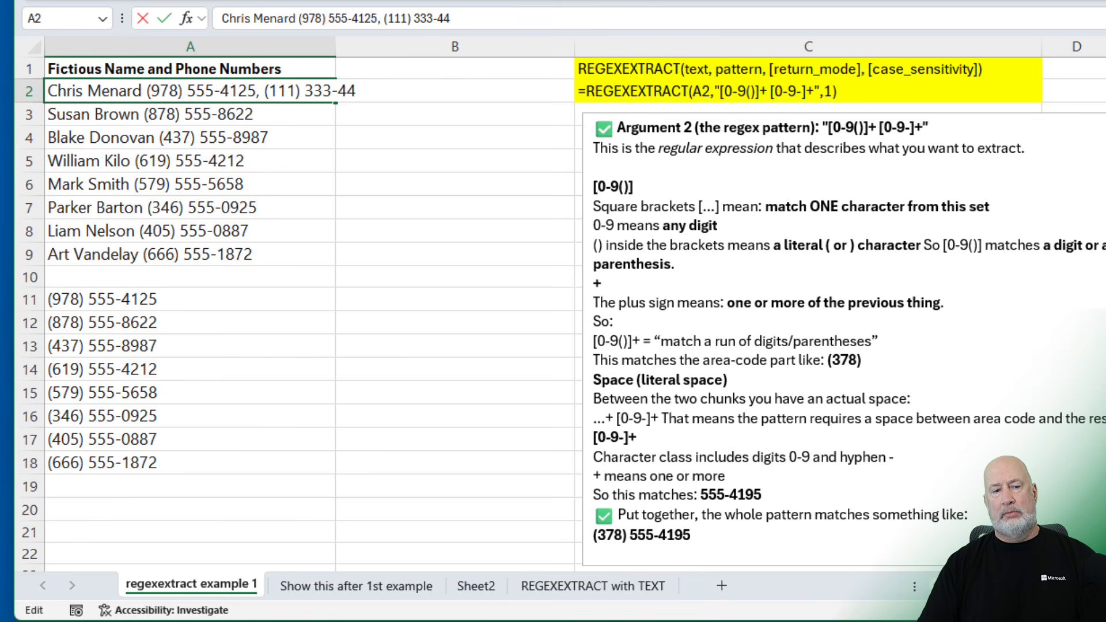
pyautogui.write('44')
pyautogui.press('Return')
pyautogui.press('Up')
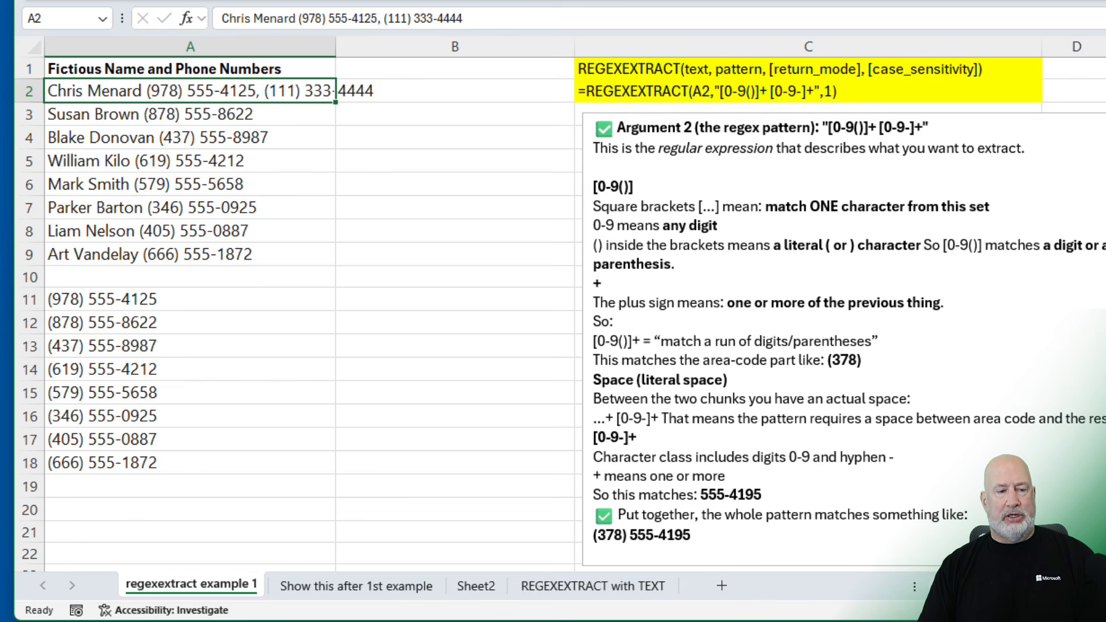
# Set the return mode of A11's REGEXEXTRACT formula to 1 - All matches, and select source cell A2.
pyautogui.click(215, 297)
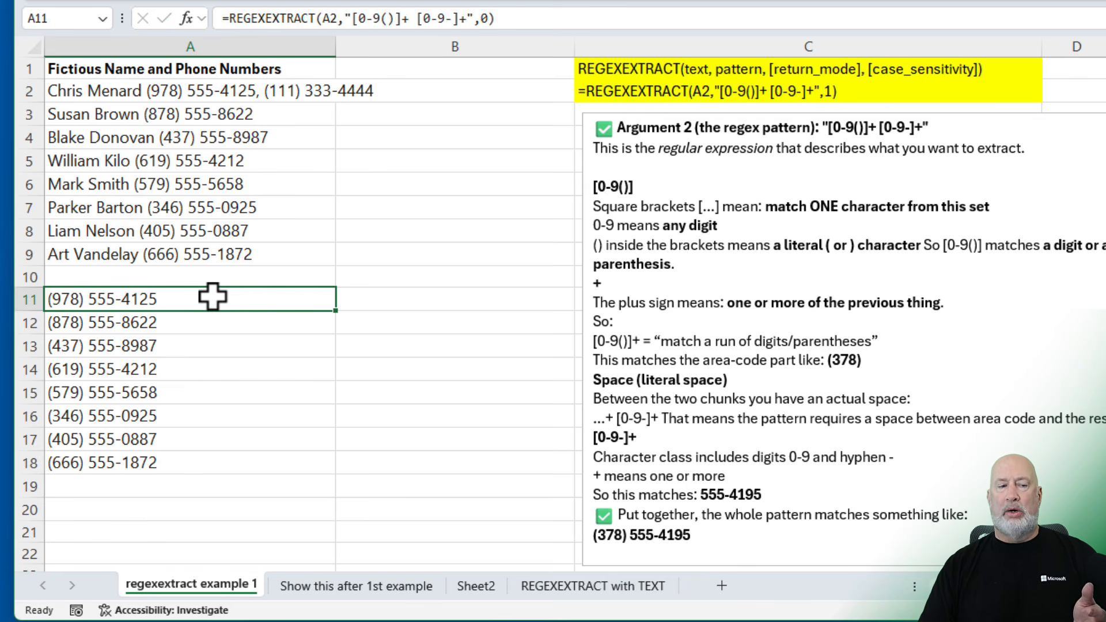
pyautogui.doubleClick(212, 296)
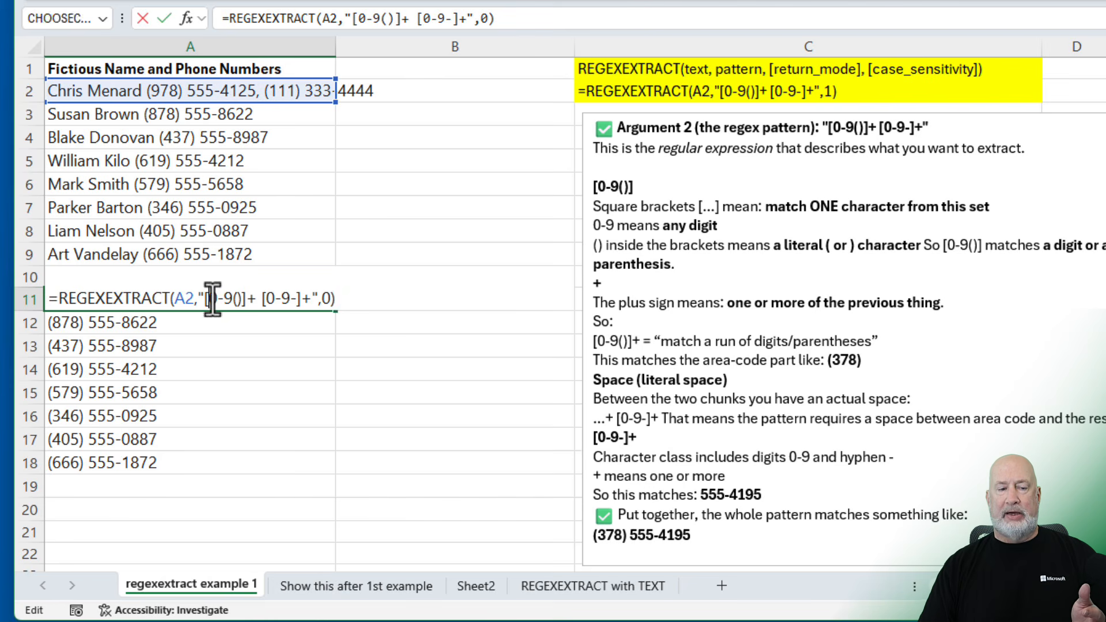
pyautogui.click(324, 299)
pyautogui.press('Delete')
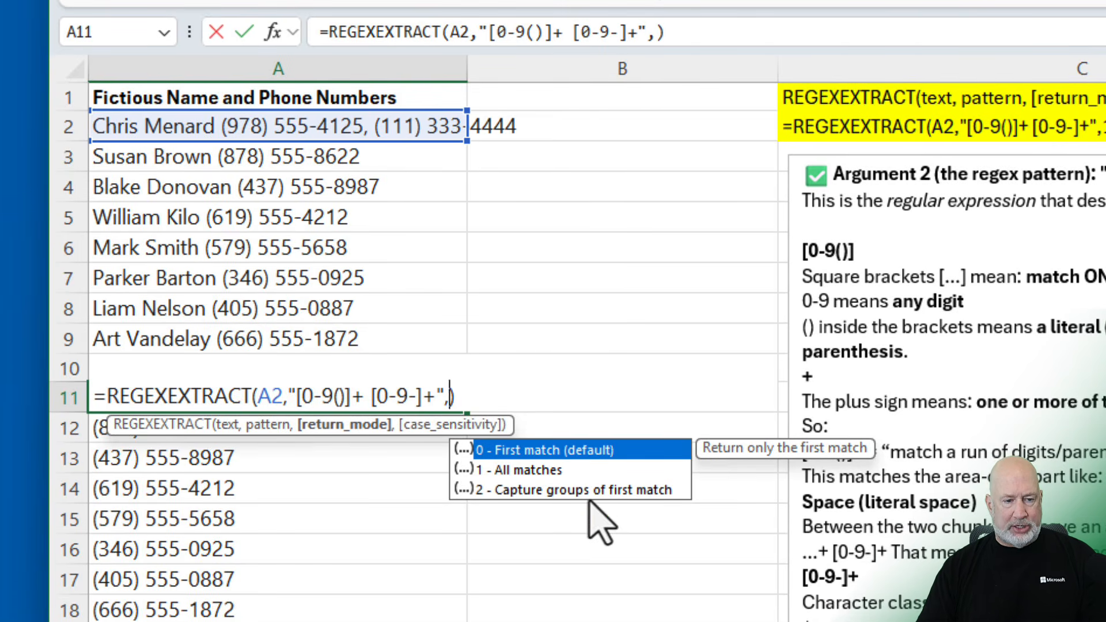
pyautogui.doubleClick(548, 471)
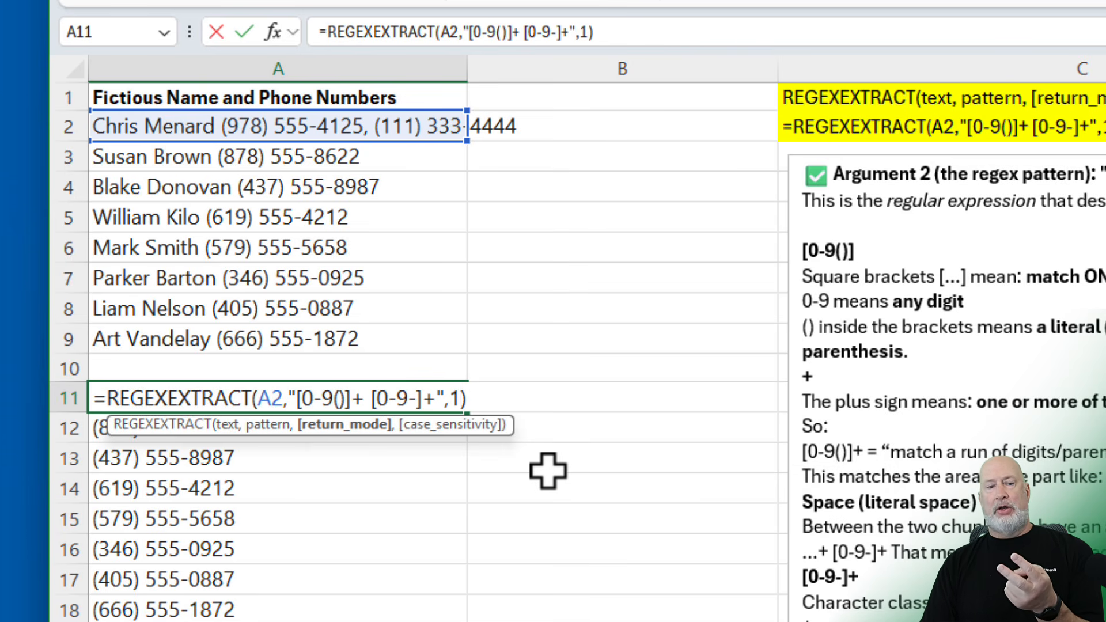
pyautogui.press('Return')
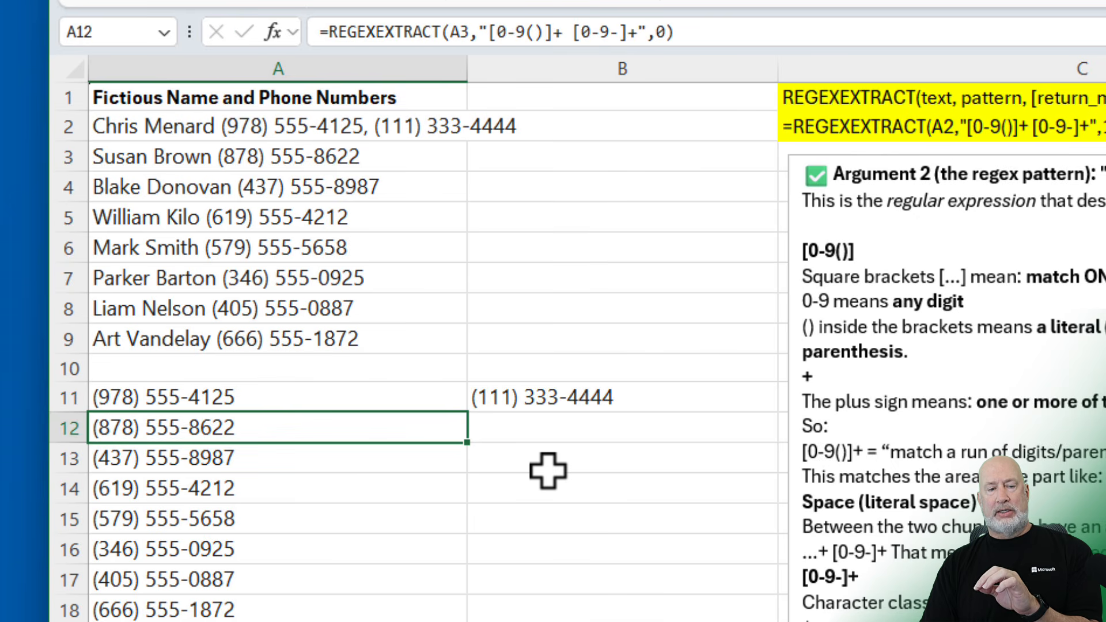
pyautogui.press('Up')
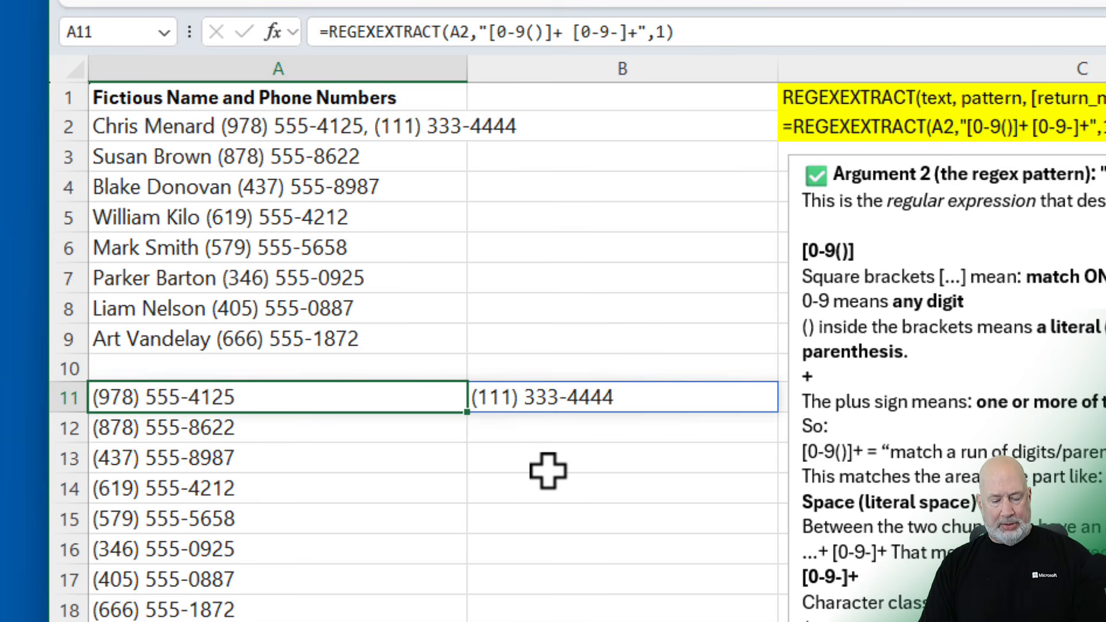
pyautogui.click(379, 132)
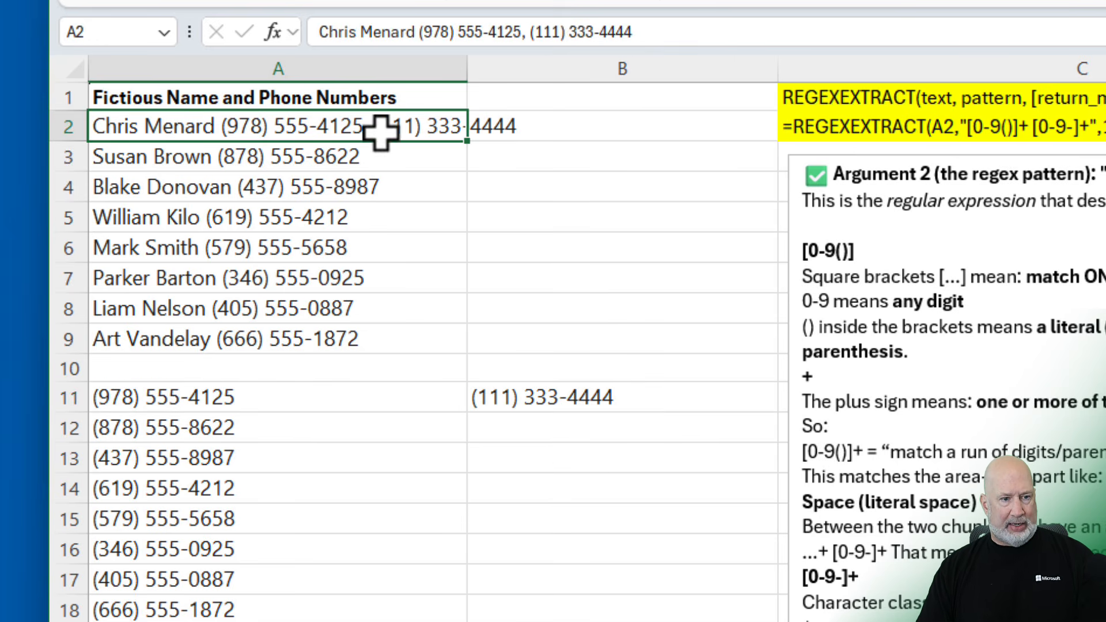
# Remove the comma and second phone number from the contact entry in A2, and select formula cell A11.
pyautogui.moveTo(533, 34); pyautogui.dragTo(781, 44)
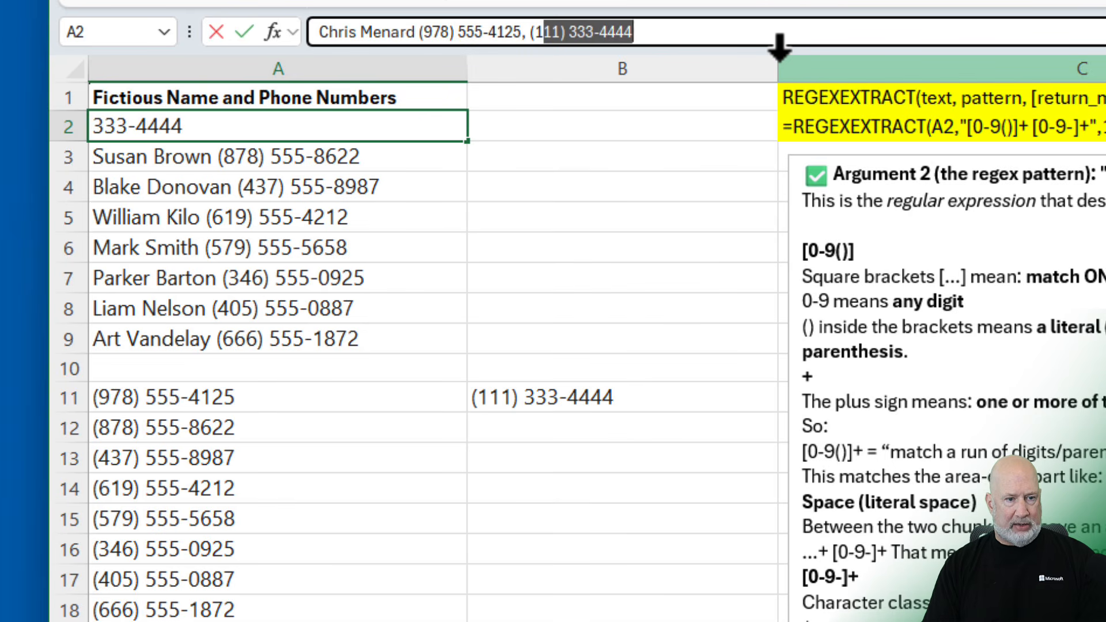
pyautogui.press('Delete')
pyautogui.press('BackSpace')
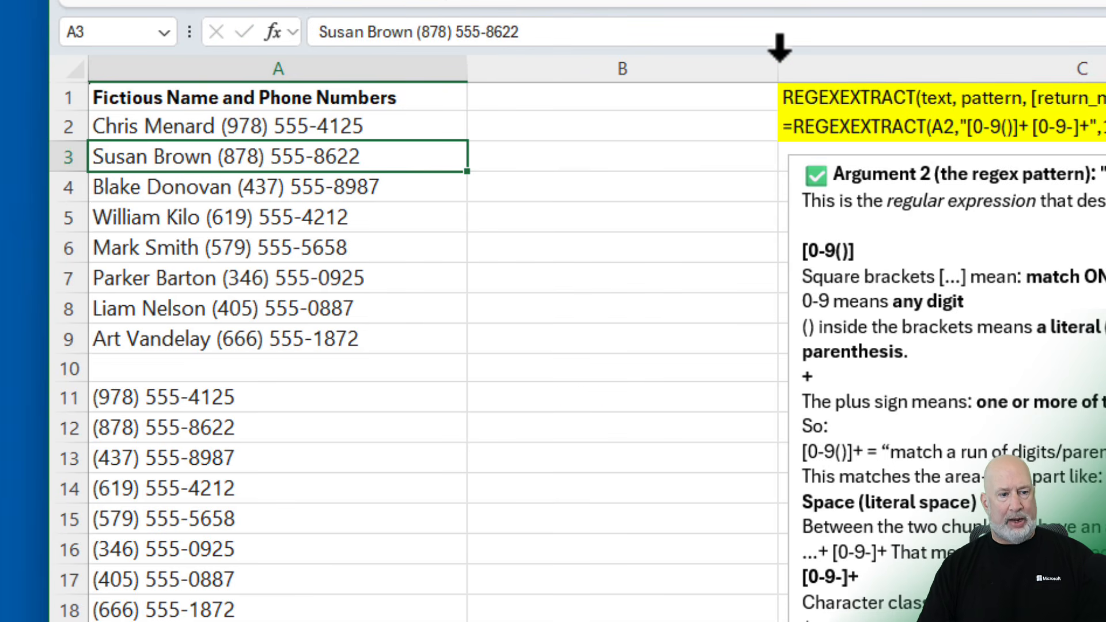
pyautogui.click(371, 403)
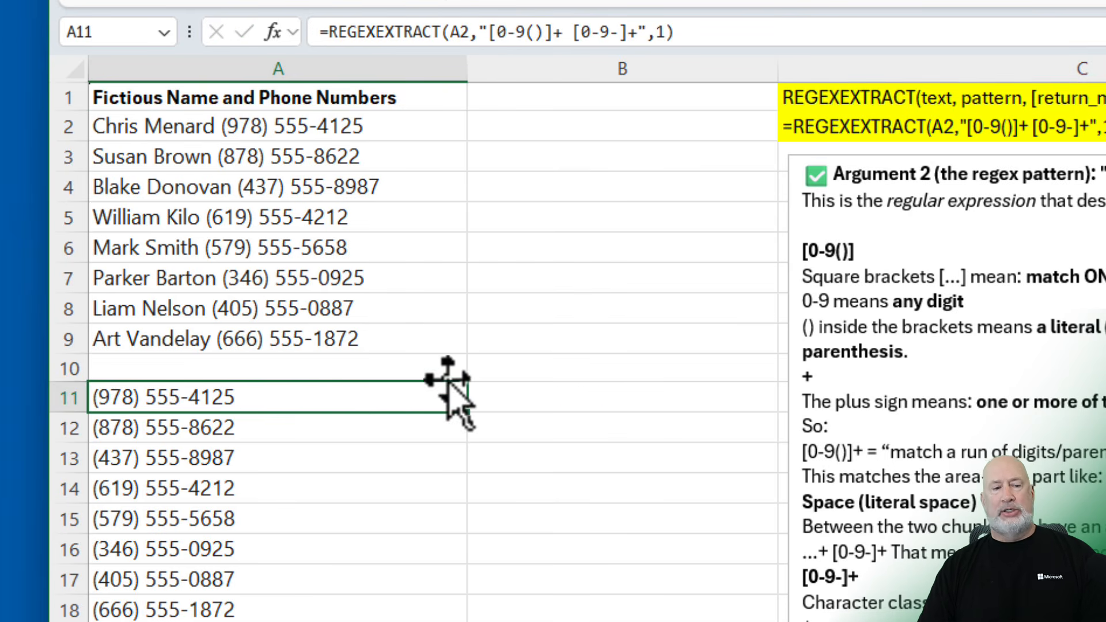
# Enter =TEXTAFTER(A2," ",2) in B11 to extract the phone number after the second space.
pyautogui.click(507, 395)
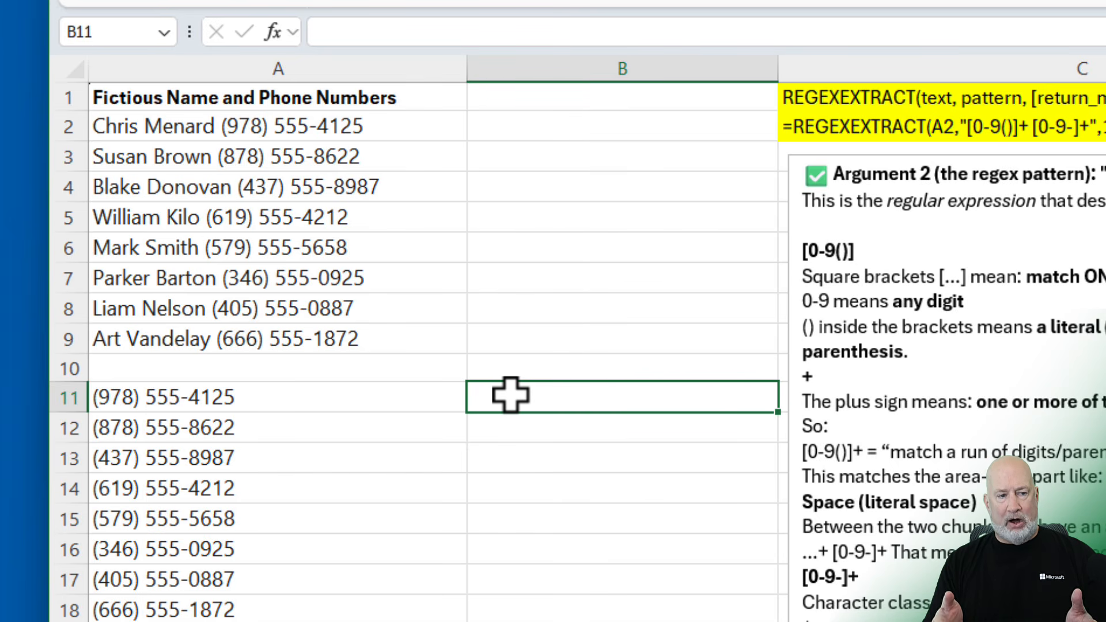
pyautogui.doubleClick(511, 395)
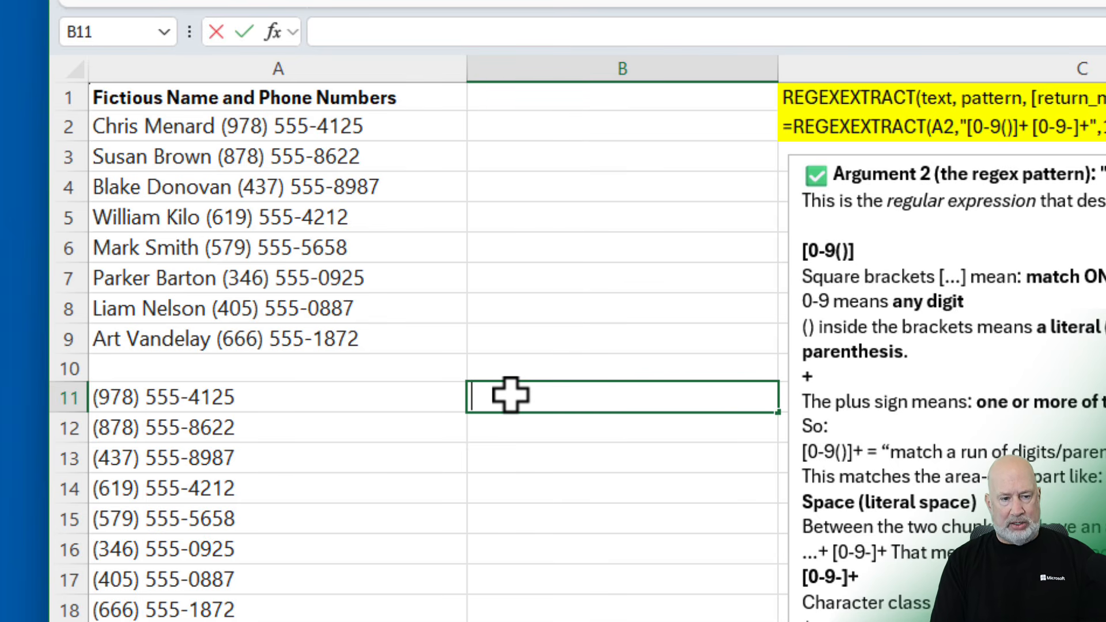
pyautogui.write('=text')
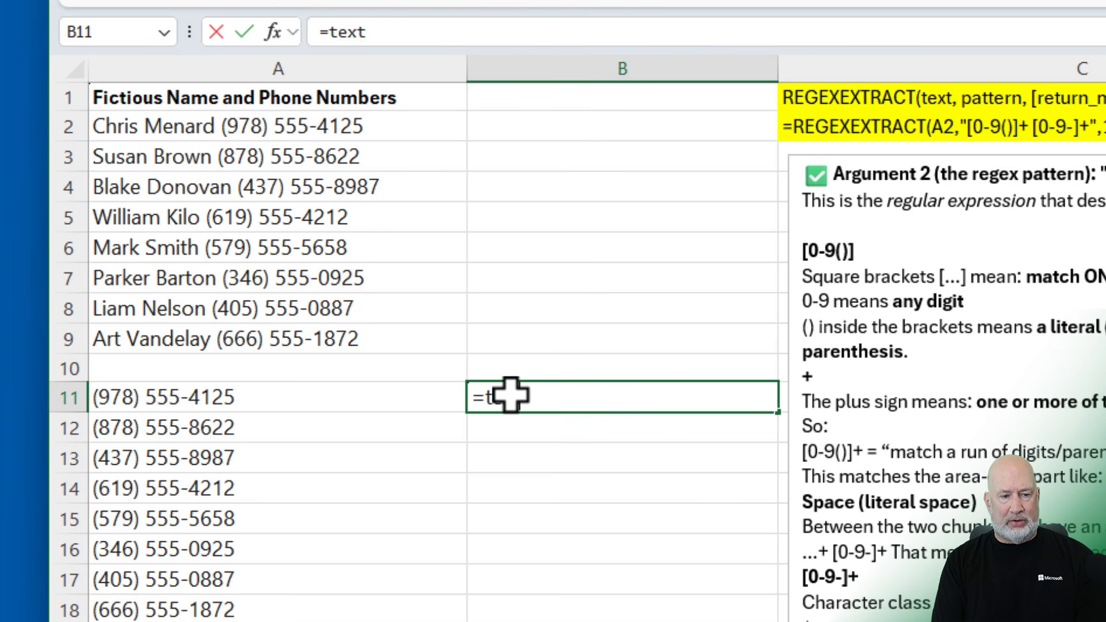
pyautogui.press('BackSpace')
pyautogui.write('A')
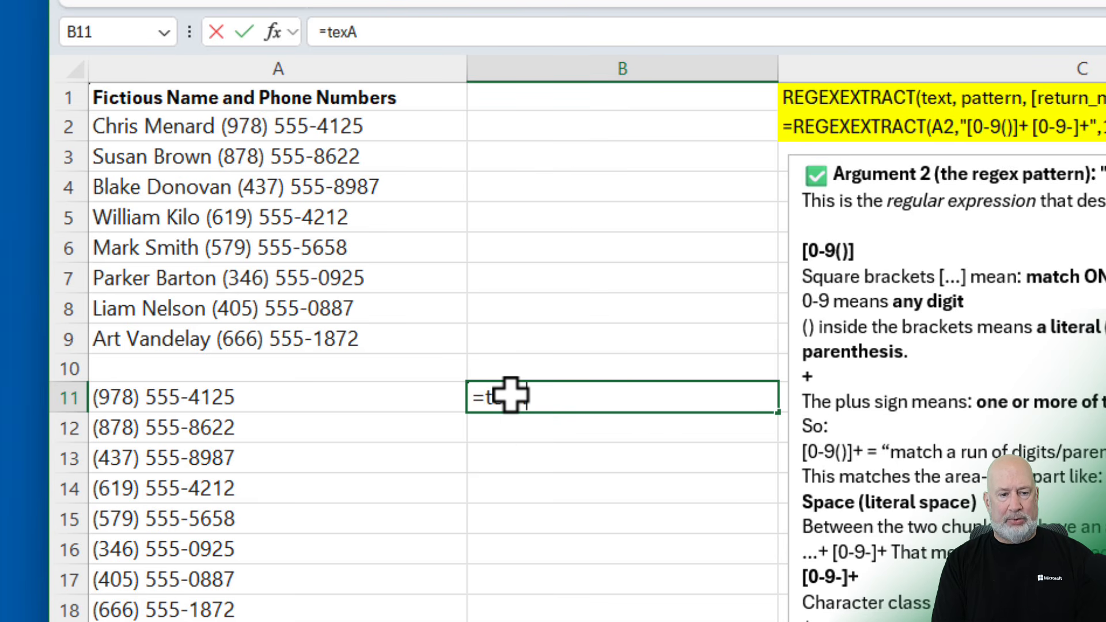
pyautogui.press('BackSpace')
pyautogui.write('TE')
pyautogui.press('BackSpace')
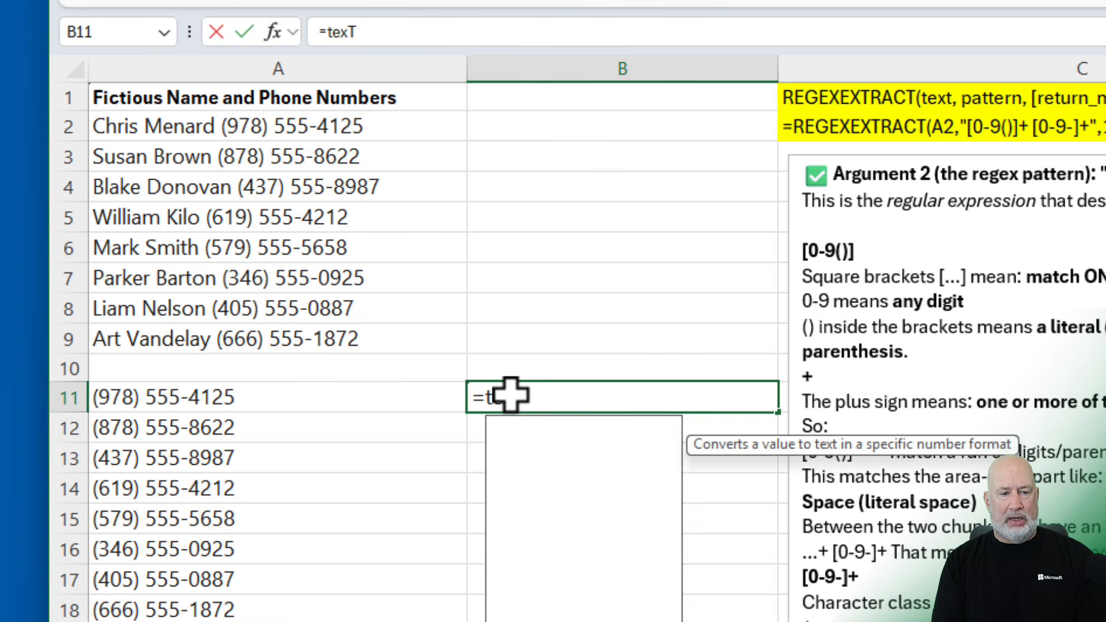
pyautogui.write('A')
pyautogui.press('Tab')
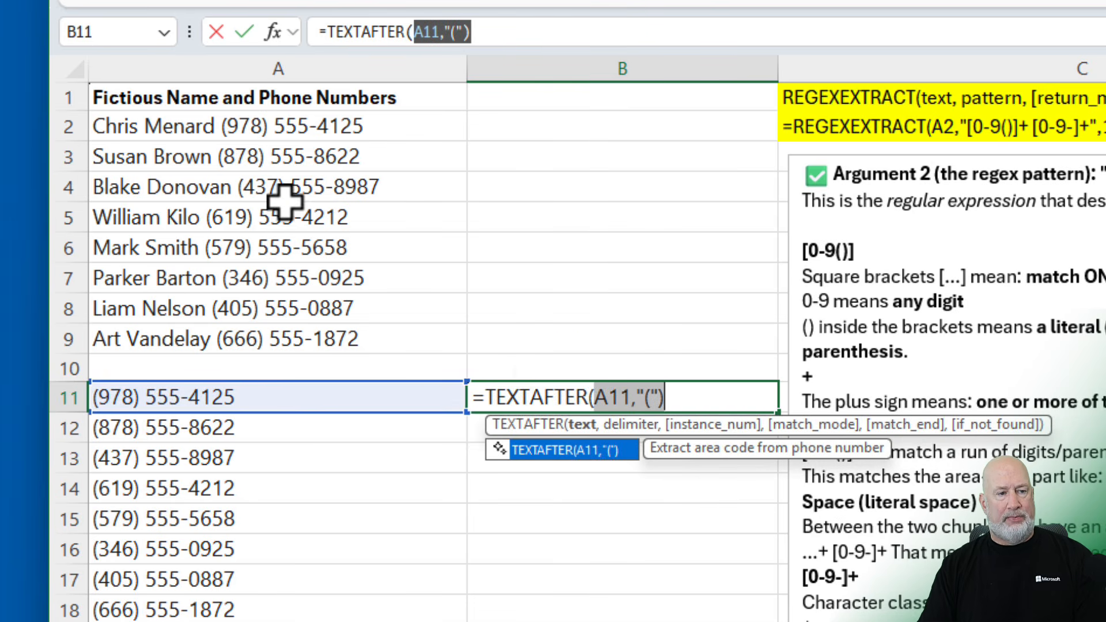
pyautogui.click(295, 126)
pyautogui.write(',')
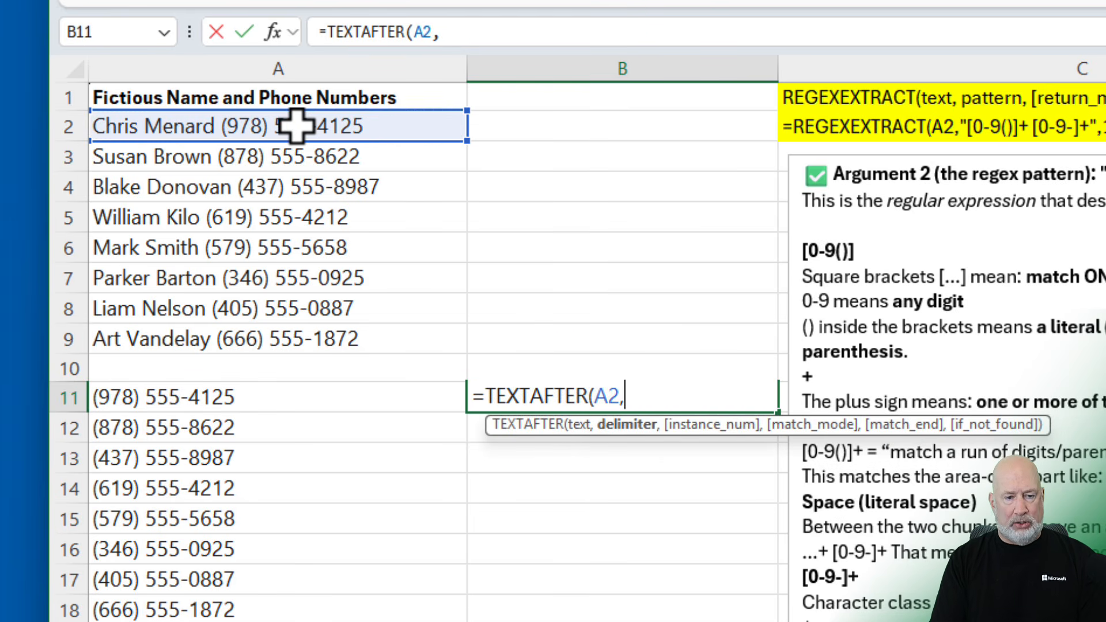
pyautogui.write('" "')
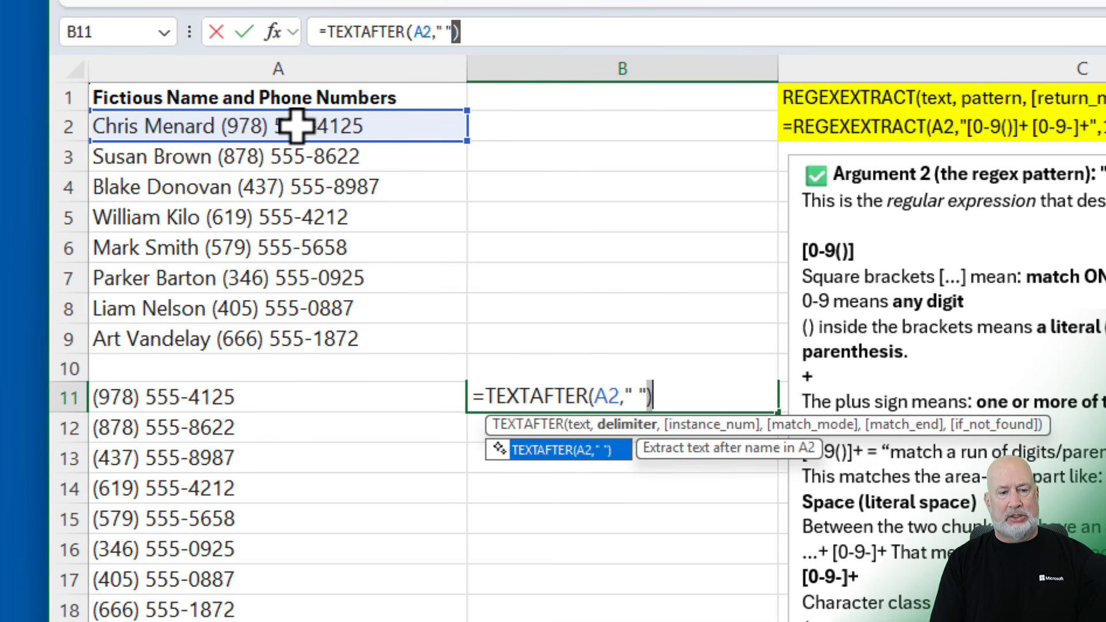
pyautogui.write(',')
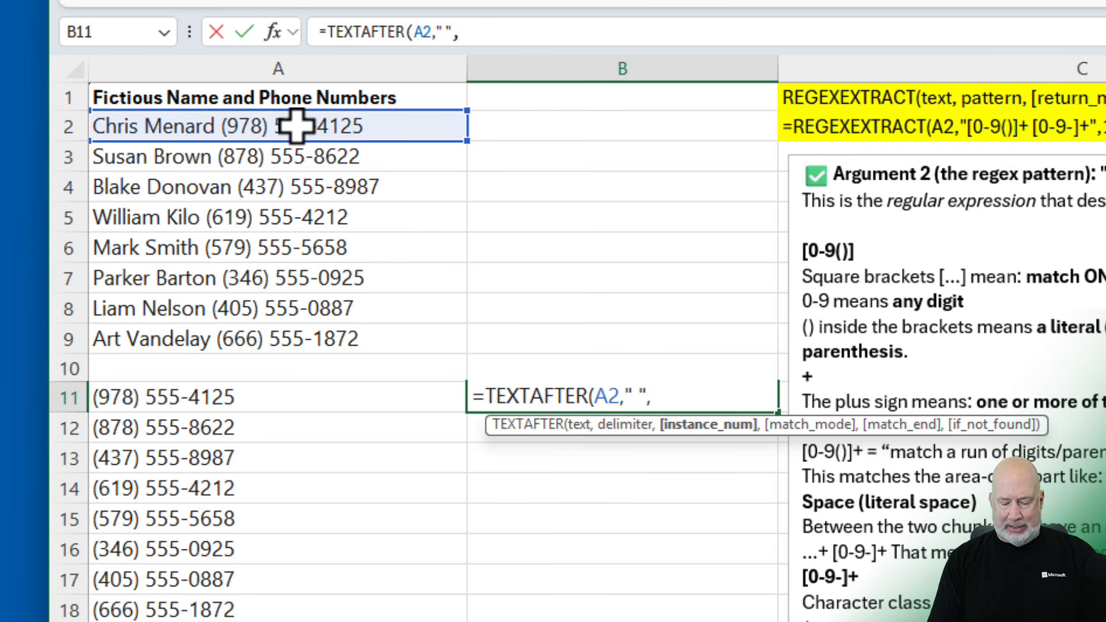
pyautogui.write('2')
pyautogui.press('Return')
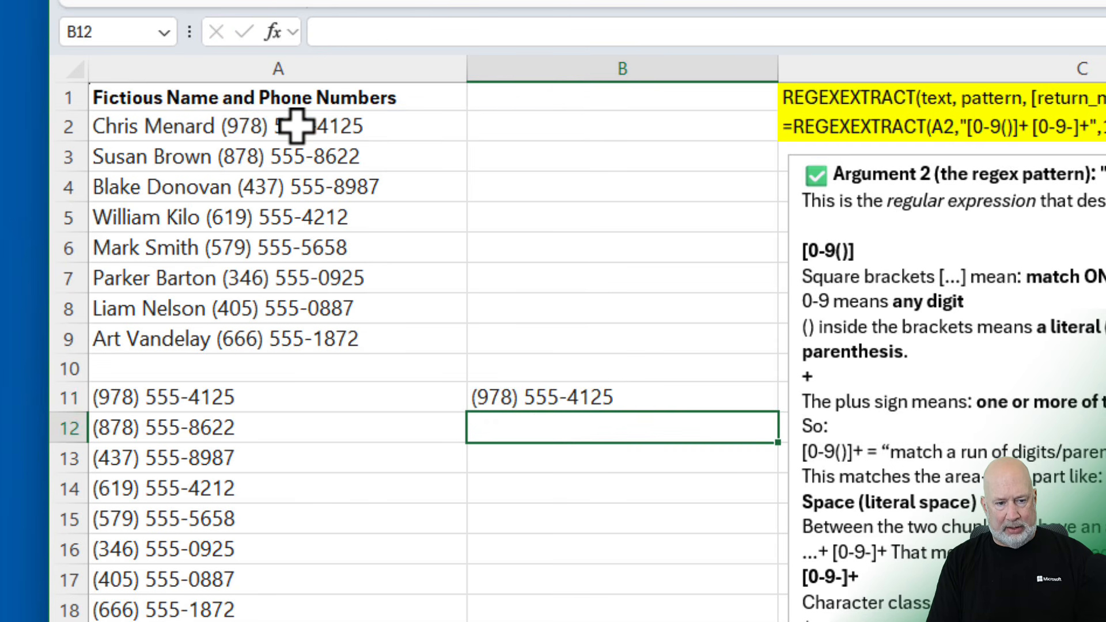
# Fill B11's TEXTAFTER formula down to B18 and reselect B11.
pyautogui.press('Up')
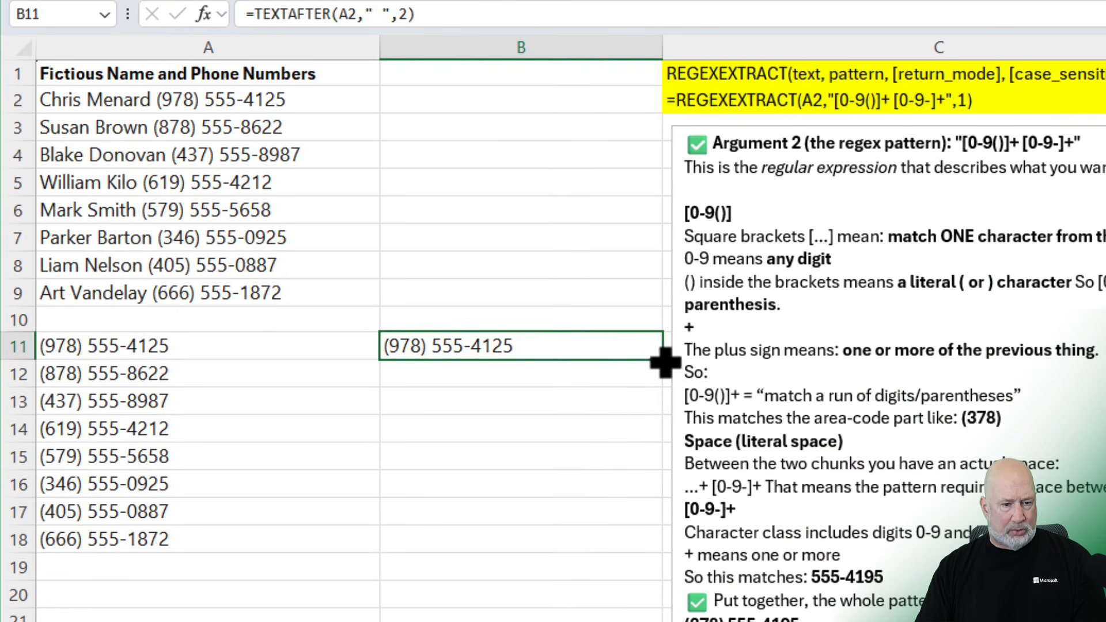
pyautogui.moveTo(675, 369); pyautogui.dragTo(651, 567)
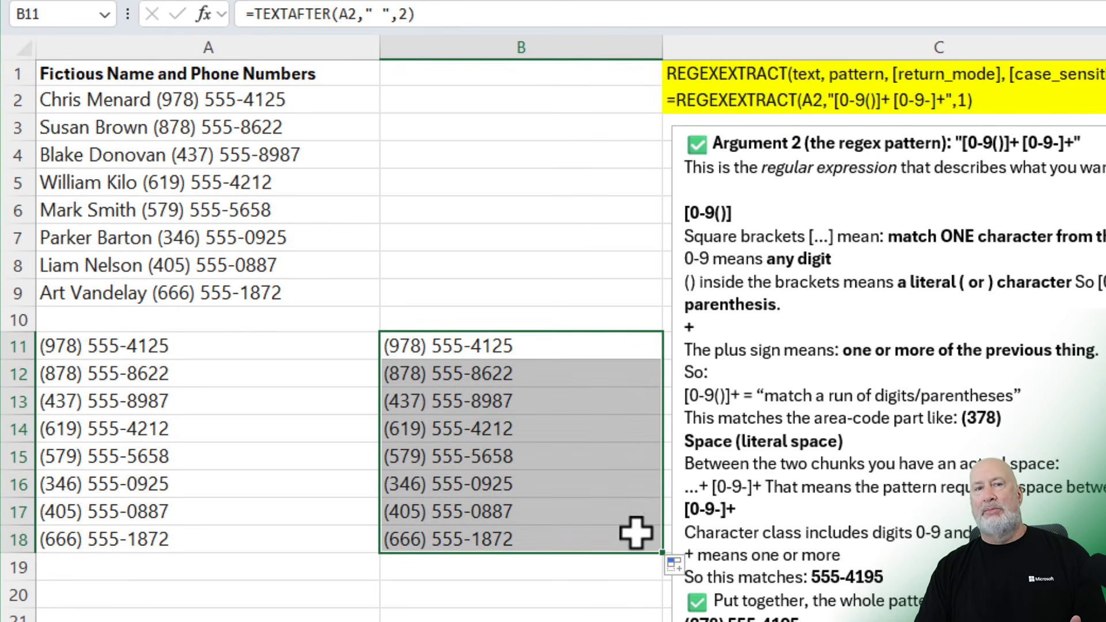
pyautogui.click(546, 336)
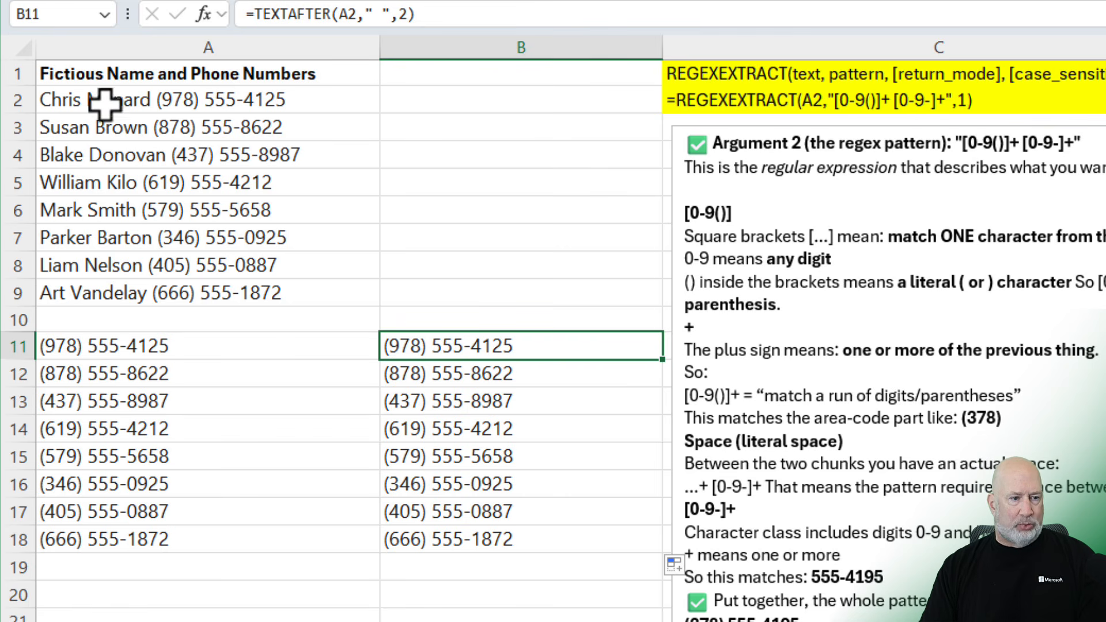
# Try adding the middle initial "a" between the first and last name in A2.
pyautogui.doubleClick(81, 98)
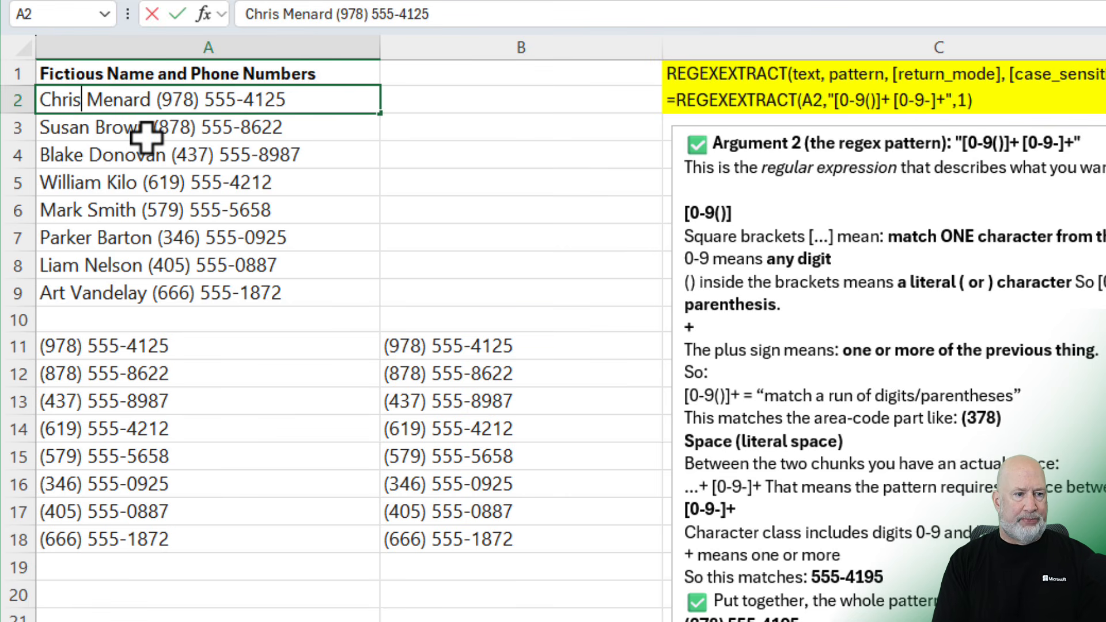
pyautogui.write('a')
pyautogui.hotkey('ctrl', 'Return')
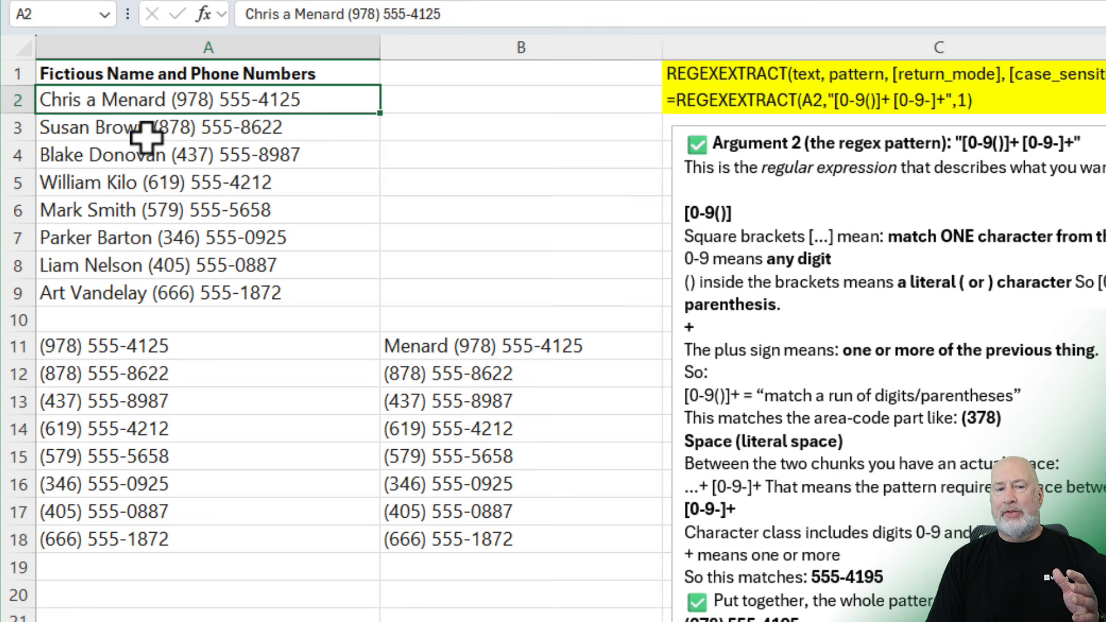
# Compare the REGEXEXTRACT result in A11 with the TEXTAFTER result in B11.
pyautogui.press('Down')
pyautogui.press('Down')
pyautogui.press('Down')
pyautogui.press('Down')
pyautogui.press('Down')
pyautogui.press('Down')
pyautogui.press('Down')
pyautogui.press('Down')
pyautogui.press('Down')
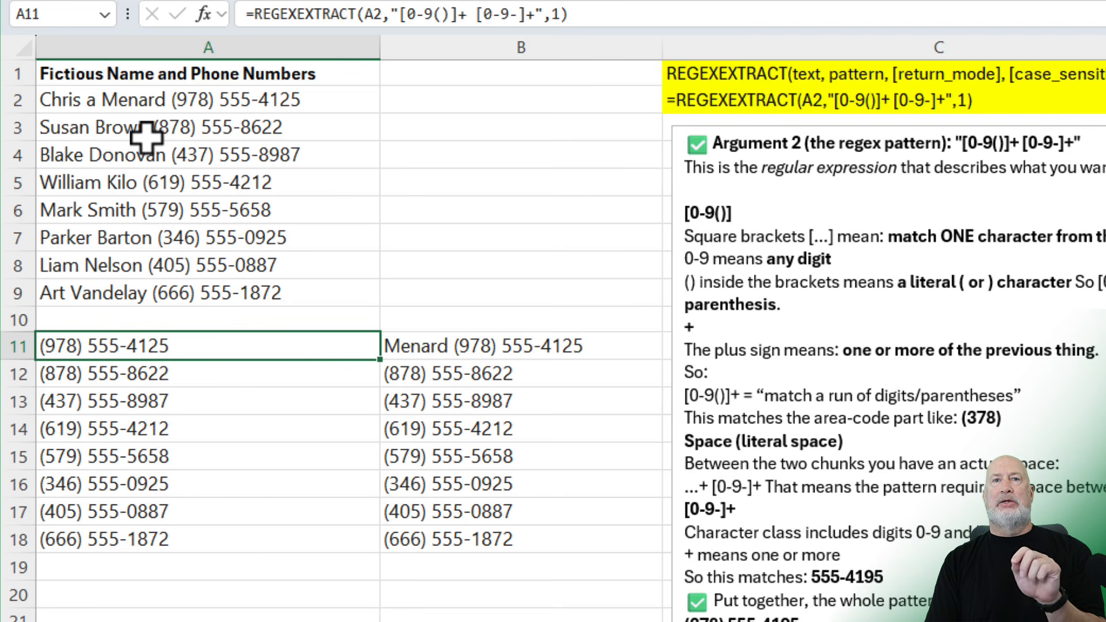
pyautogui.press('Right')
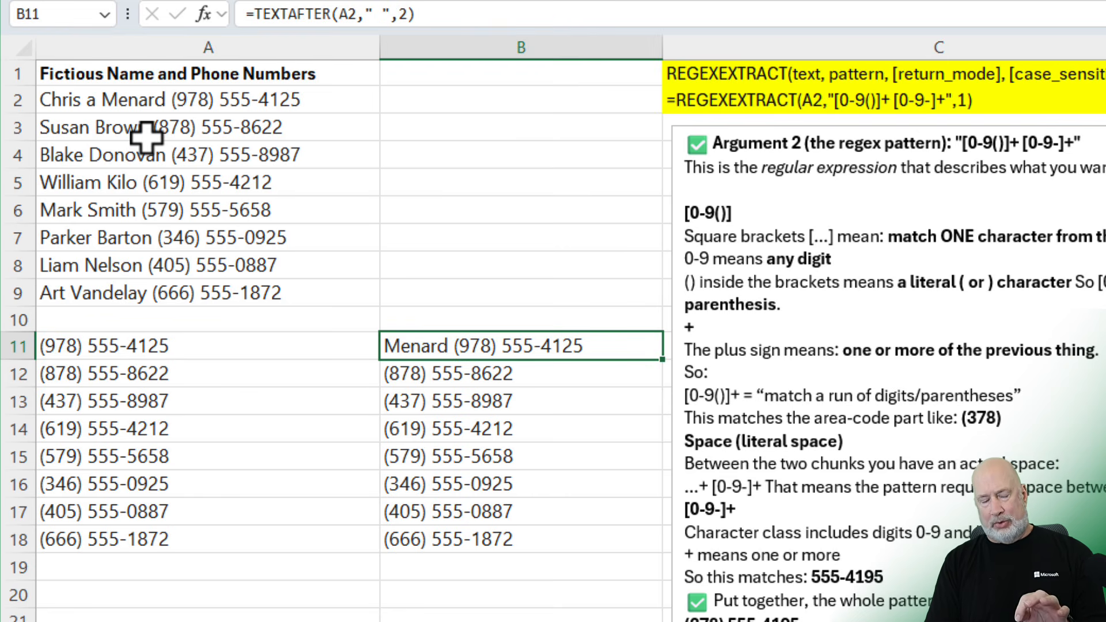
# Undo the middle initial added to the name in A2 and select empty cell B5.
pyautogui.press('Down')
pyautogui.press('Up')
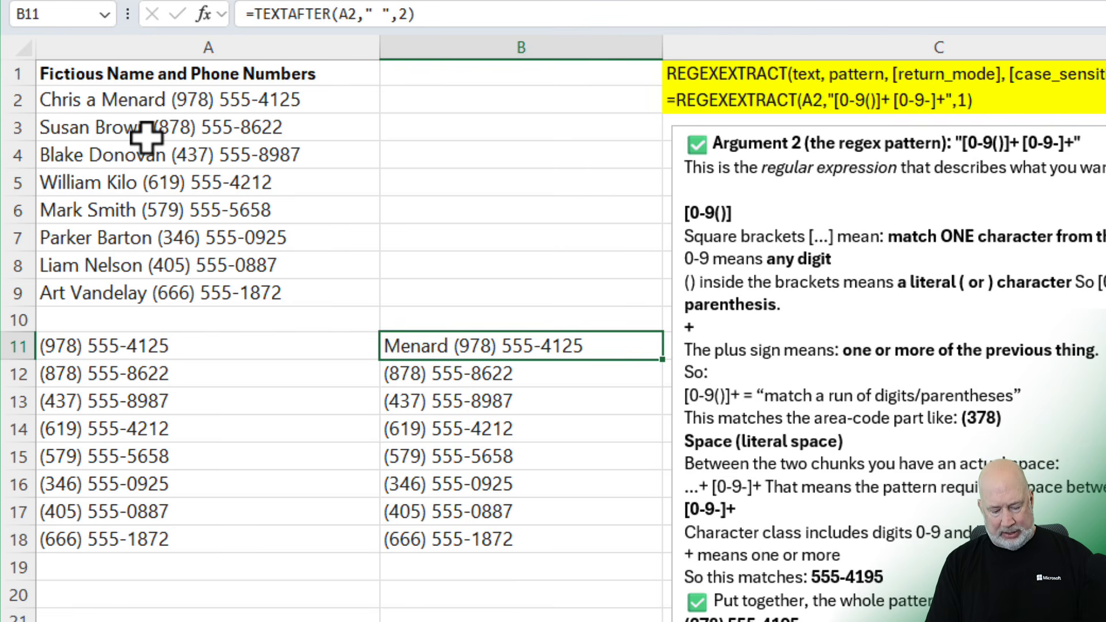
pyautogui.hotkey('ctrl', 'z')
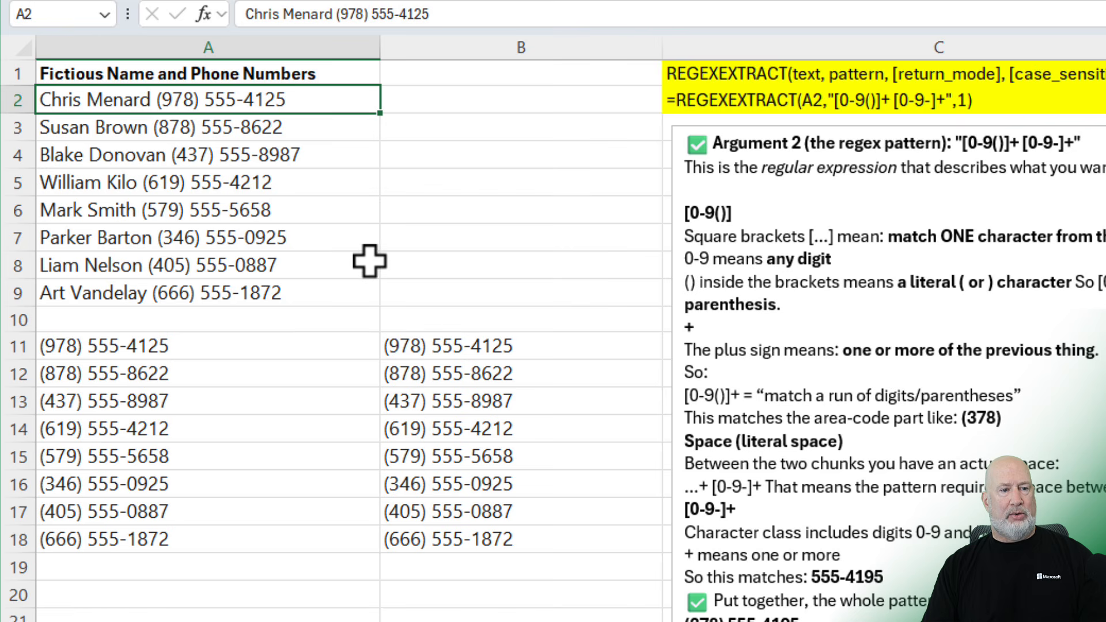
pyautogui.click(527, 184)
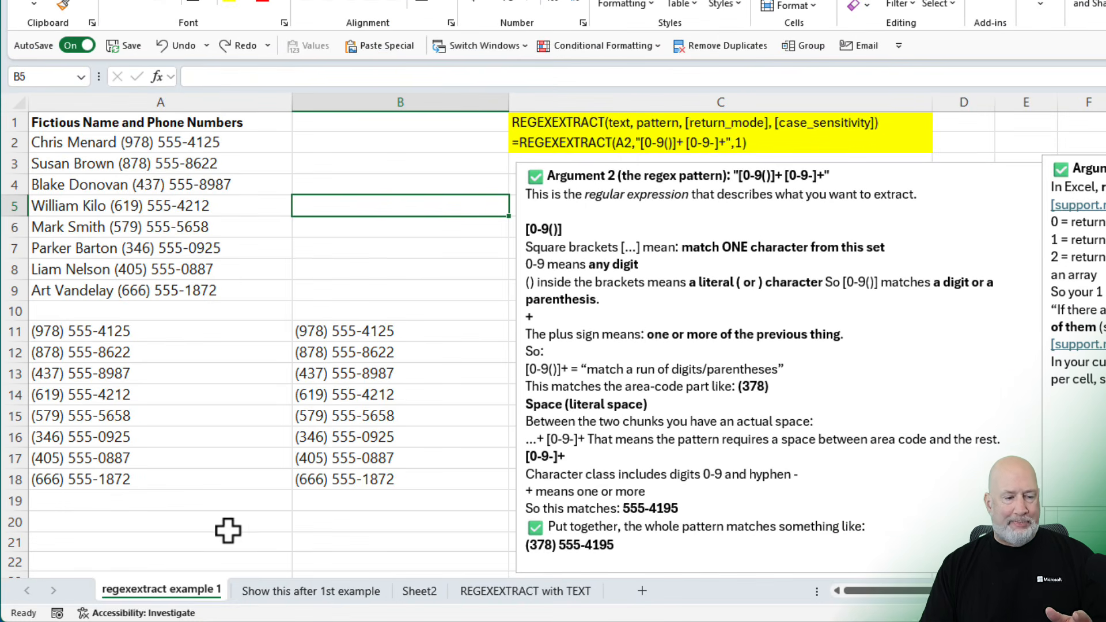
# Open the "Show this after 1st example" sheet and select the regex pattern reference list in B9:B14.
pyautogui.click(276, 589)
pyautogui.click(452, 276)
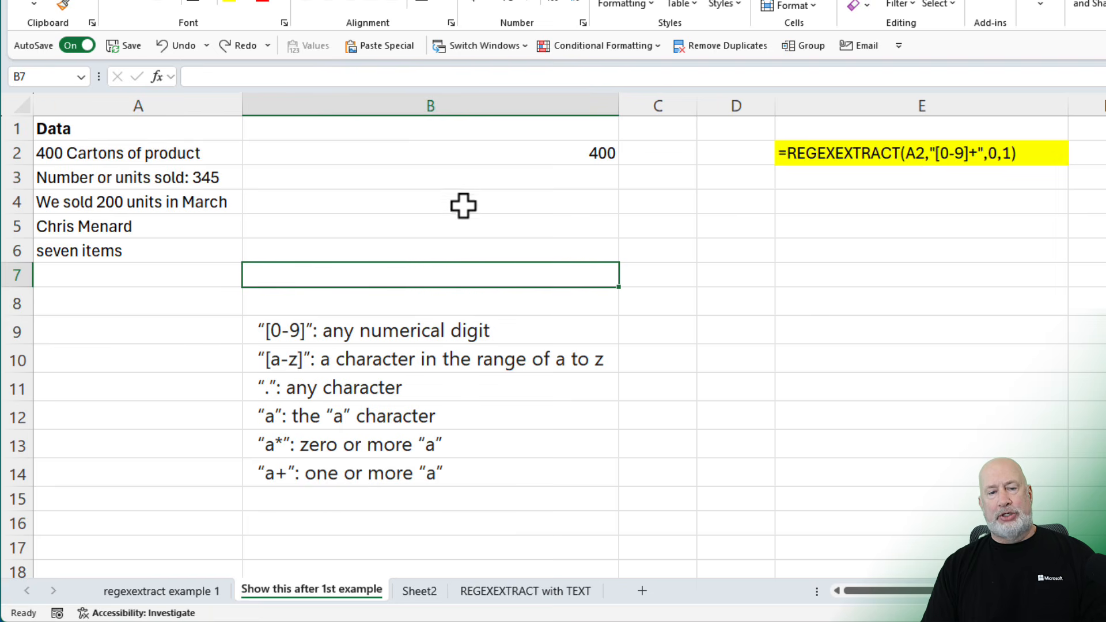
pyautogui.moveTo(427, 327); pyautogui.dragTo(437, 470)
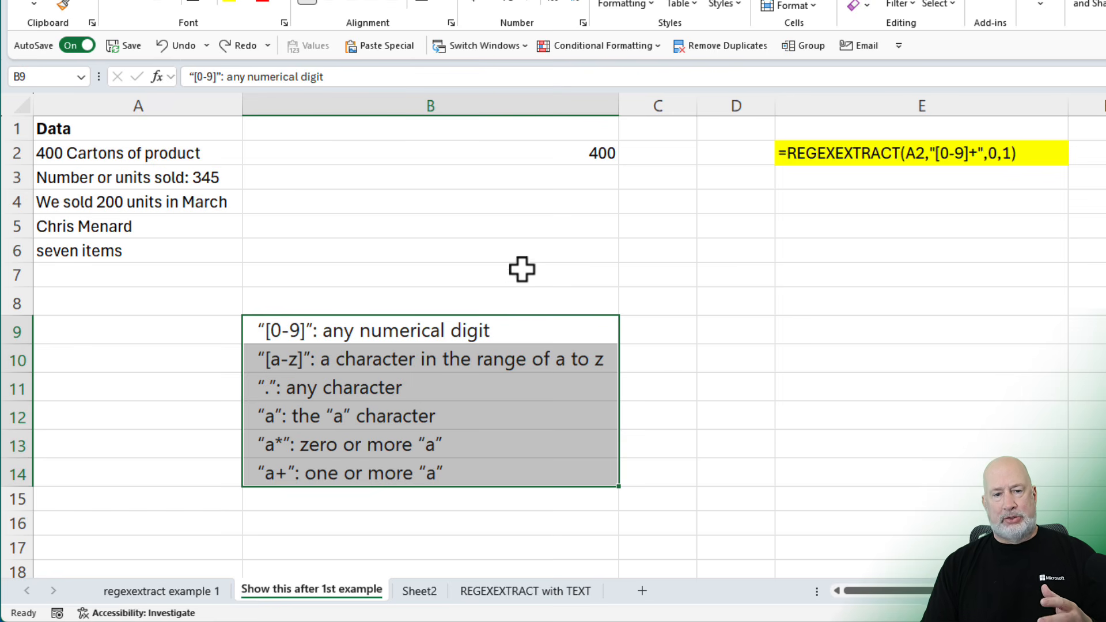
# Review the case_sensitivity argument of B2's REGEXEXTRACT formula and fill the formula down to B6.
pyautogui.click(545, 154)
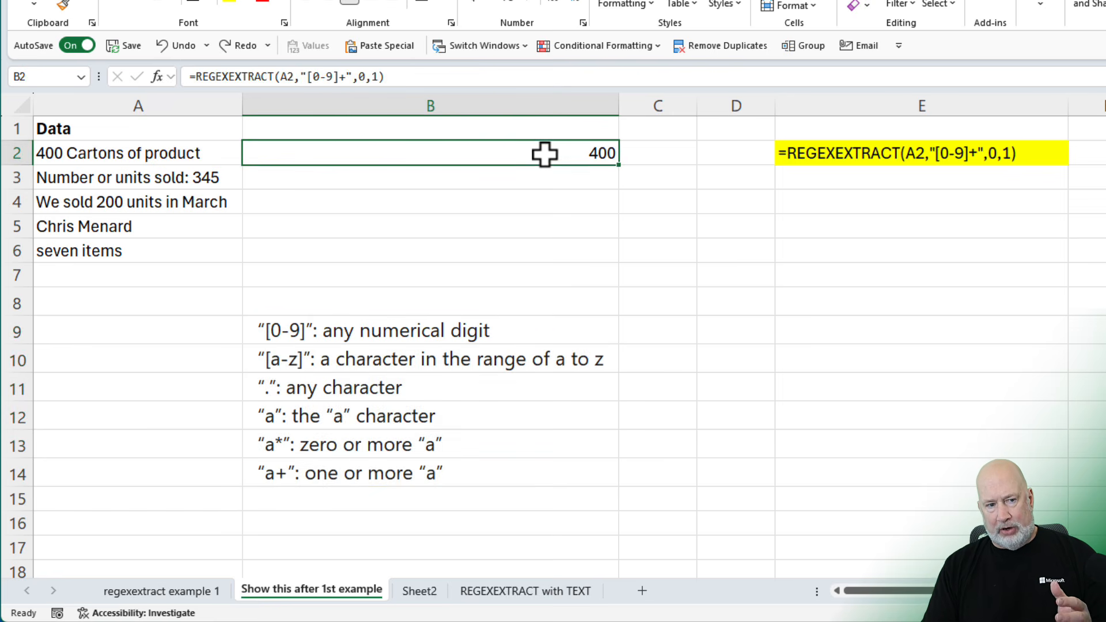
pyautogui.doubleClick(545, 154)
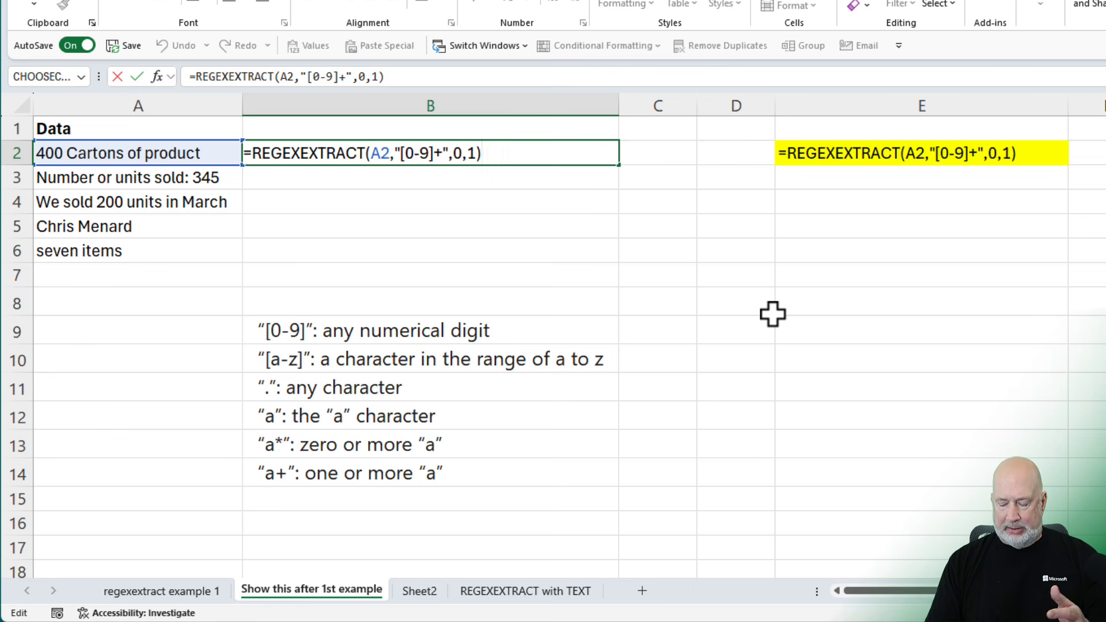
pyautogui.click(476, 153)
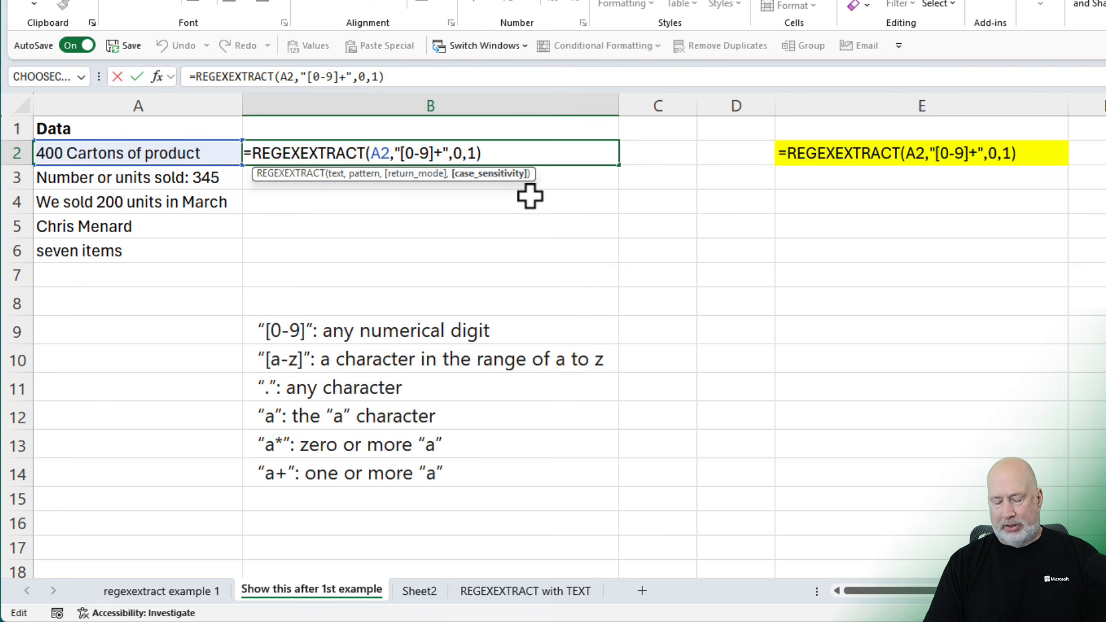
pyautogui.hotkey('ctrl', 'Return')
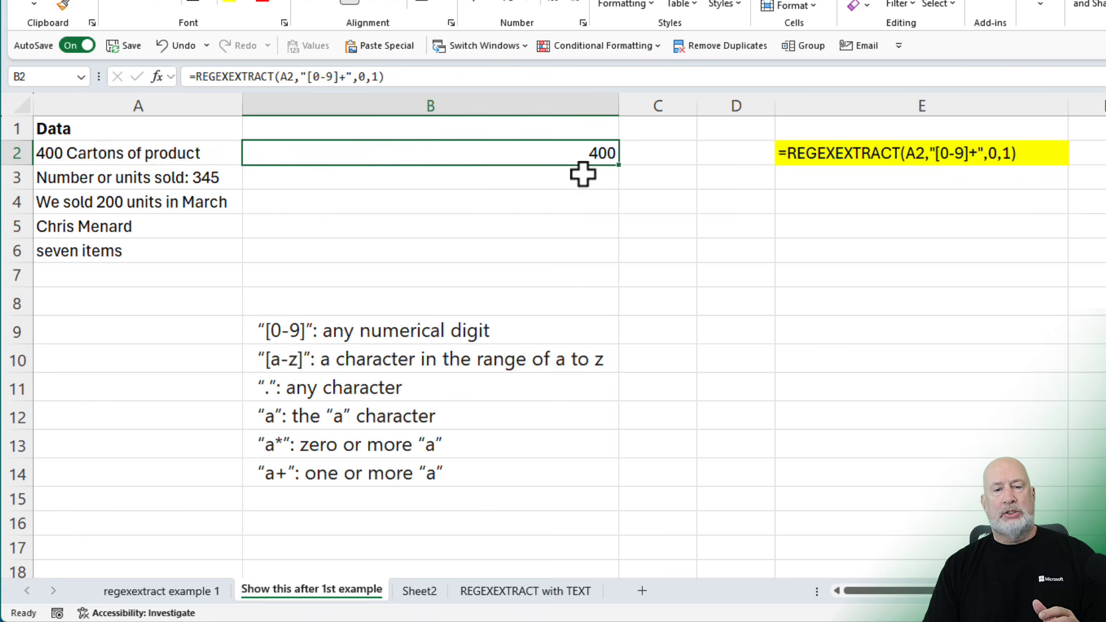
pyautogui.moveTo(624, 169); pyautogui.dragTo(619, 252)
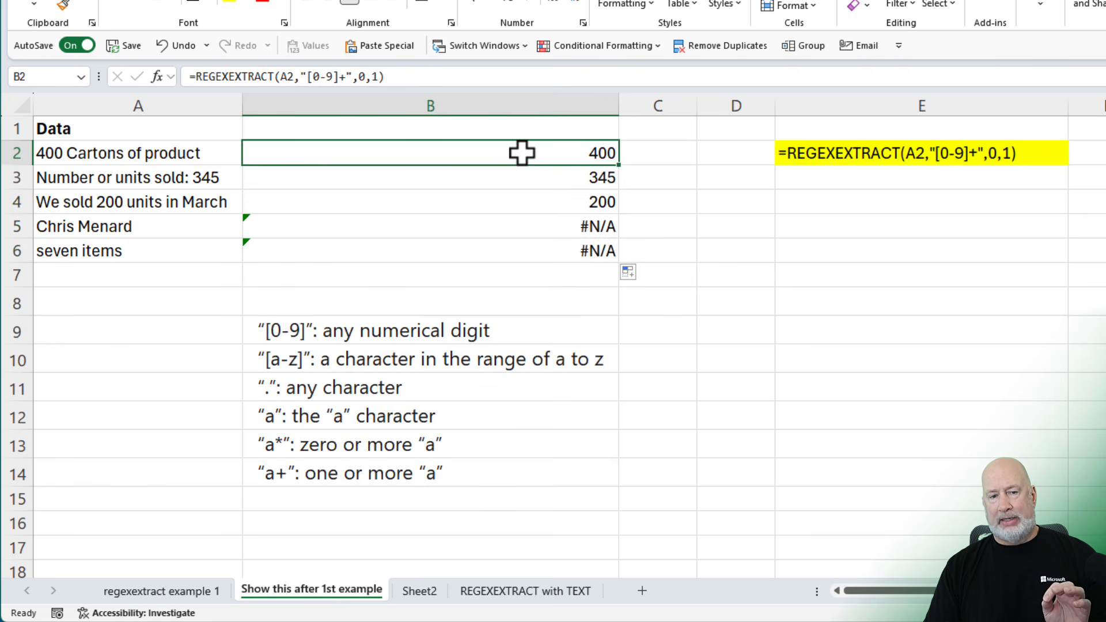
# Insert an opening IFERROR( around the REGEXEXTRACT function in B2's formula.
pyautogui.doubleClick(522, 153)
pyautogui.click(252, 153)
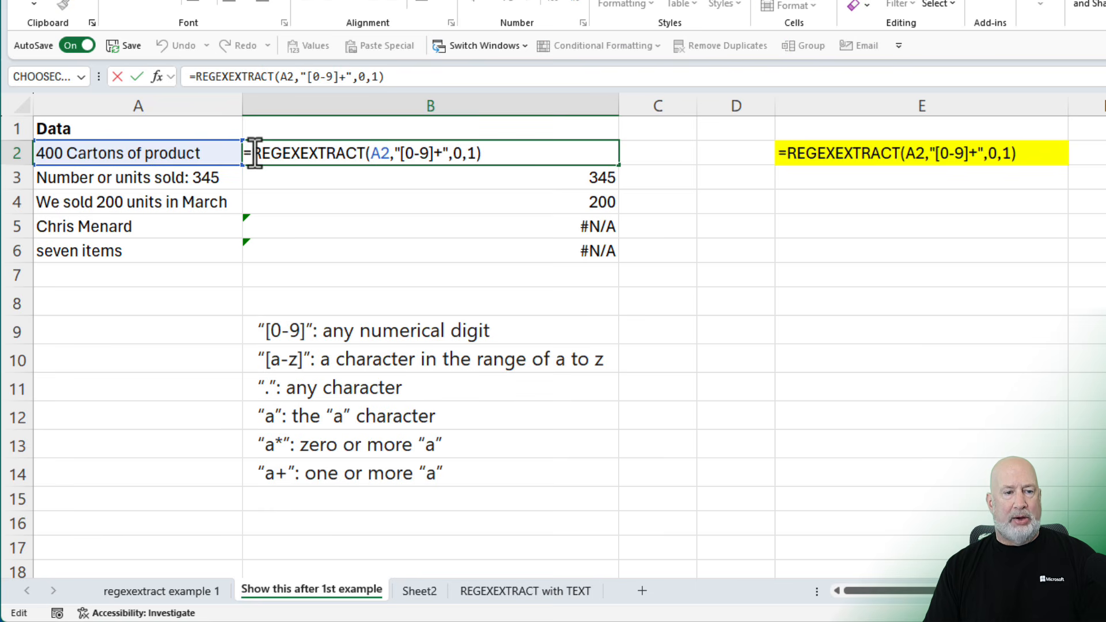
pyautogui.write('IFER')
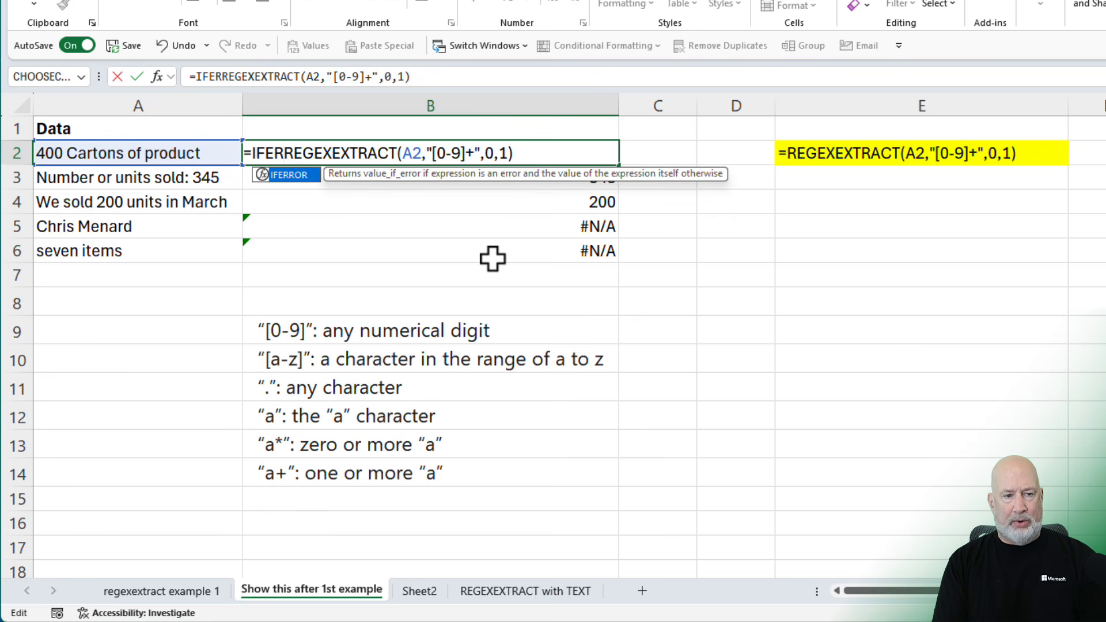
pyautogui.write('ROR')
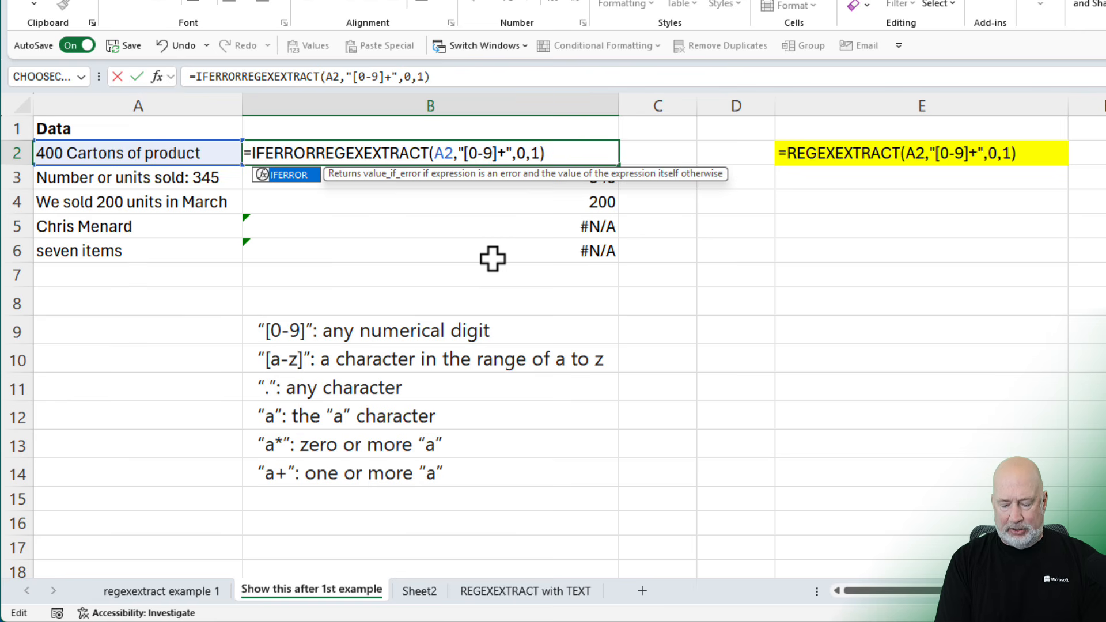
pyautogui.write('(')
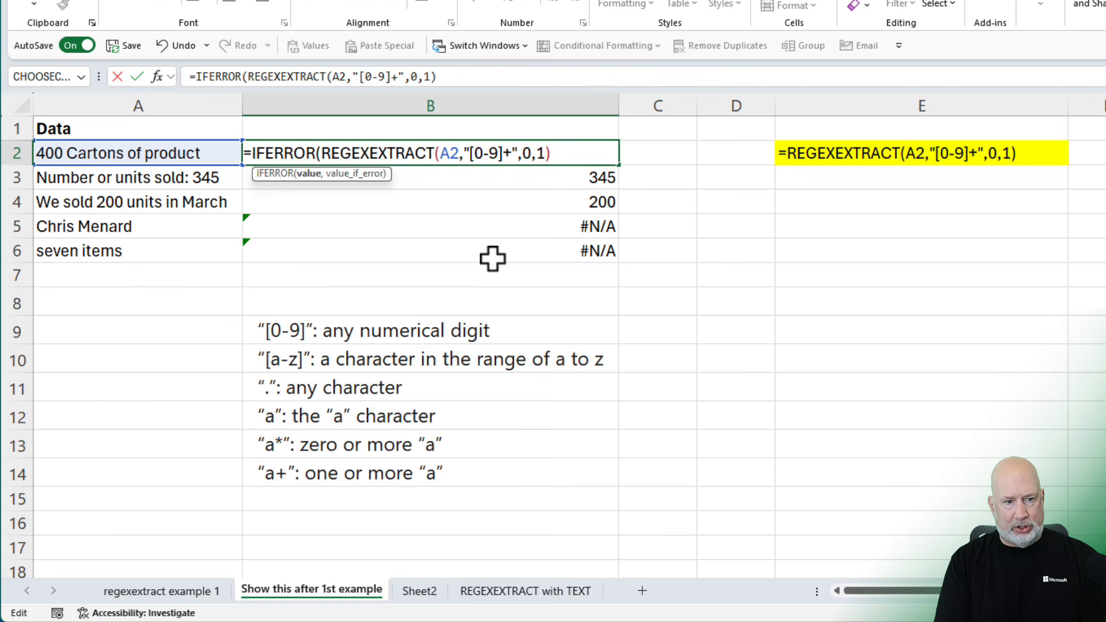
# Add "NO NUMBERS" as the value_if_error argument of B2's IFERROR, close the parenthesis and commit the formula.
pyautogui.write(')')
pyautogui.press('BackSpace')
pyautogui.write(',"')
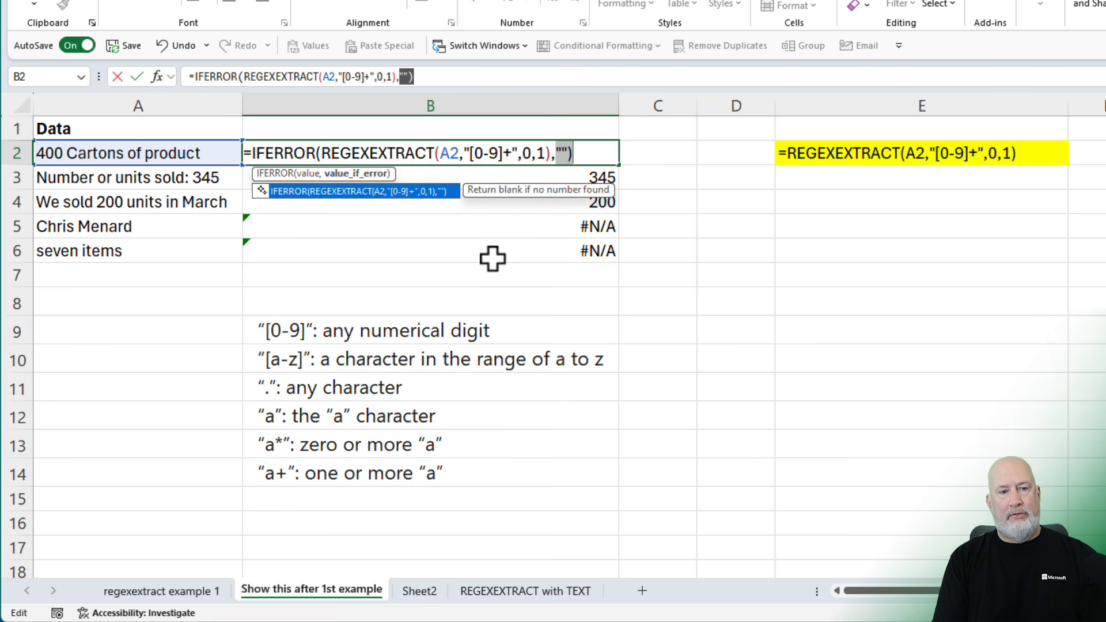
pyautogui.write('N')
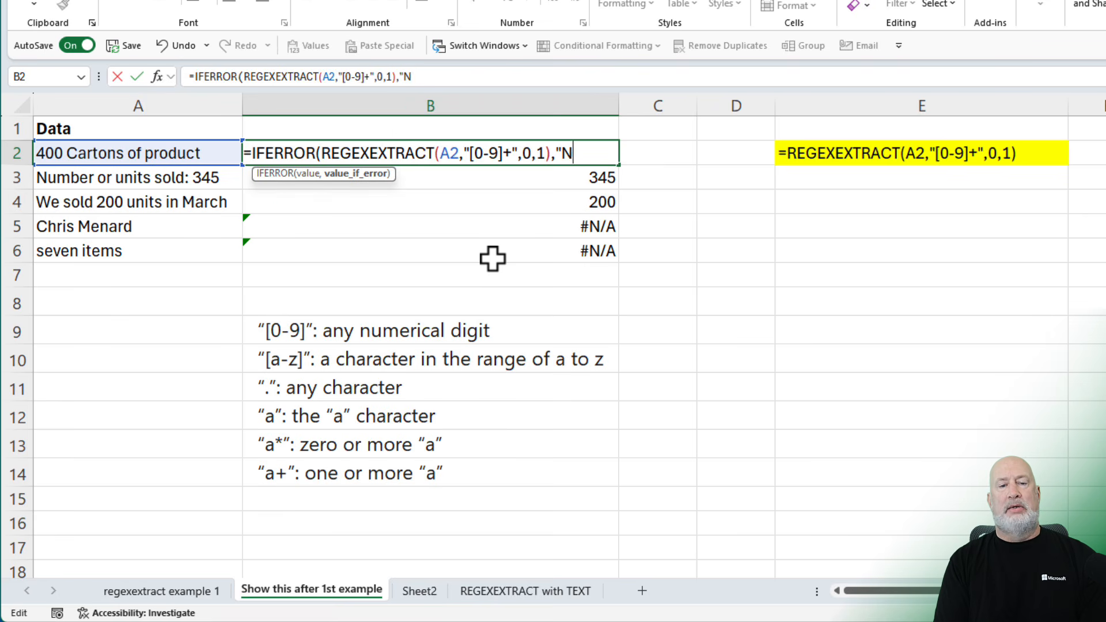
pyautogui.write('O NUM')
pyautogui.press('BackSpace')
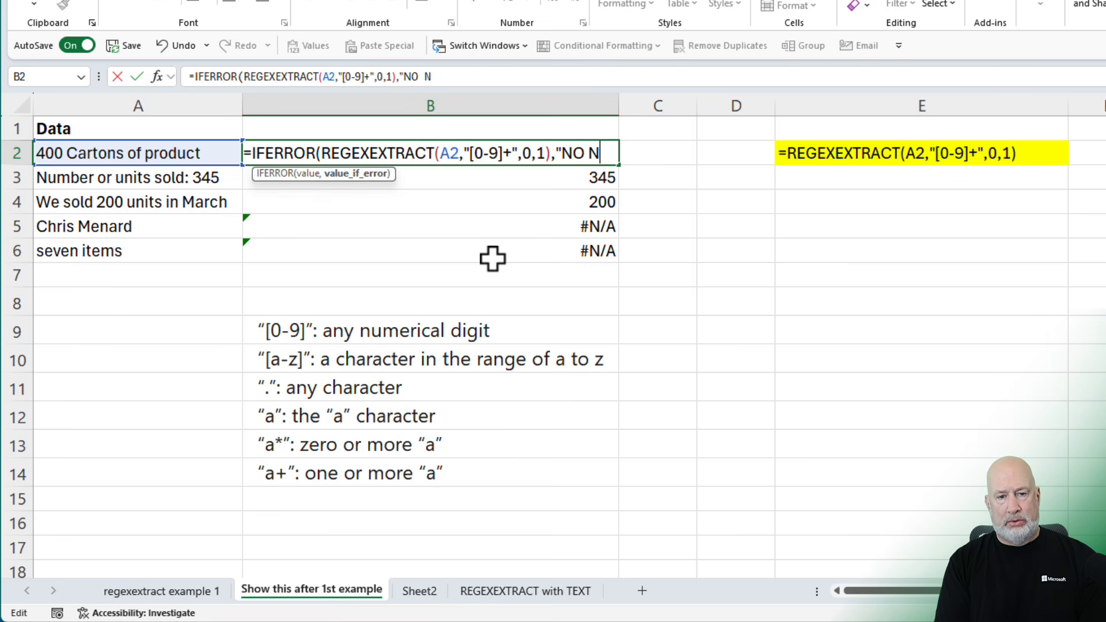
pyautogui.write('UMBERS')
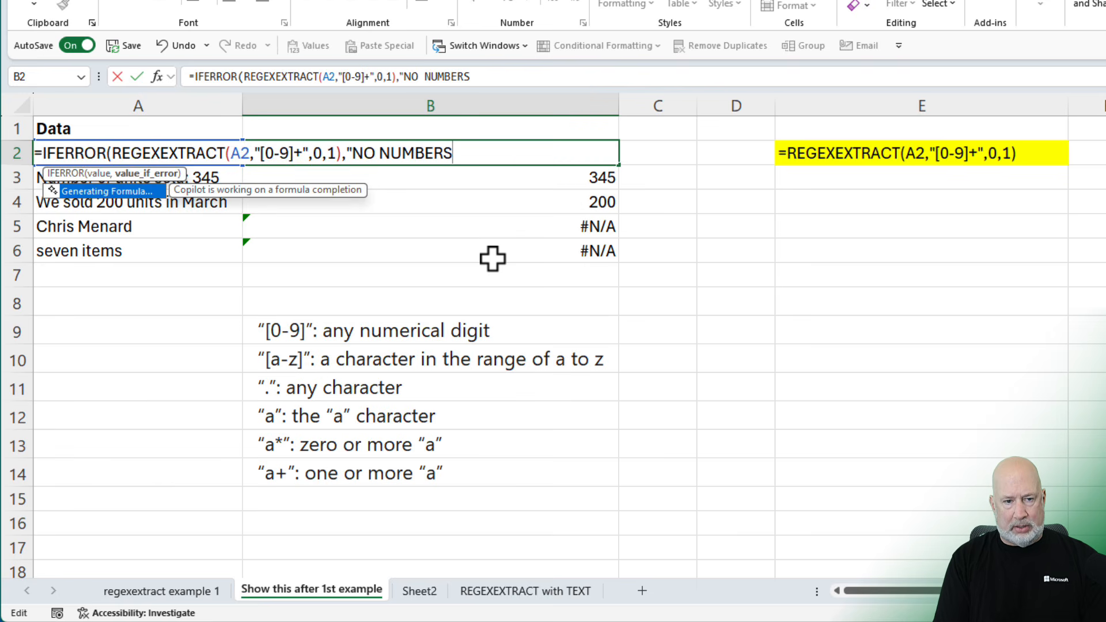
pyautogui.write('")')
pyautogui.press('Return')
# Fill B2's IFERROR formula down to B6 and review the formula in B2 without changing it.
pyautogui.click(598, 161)
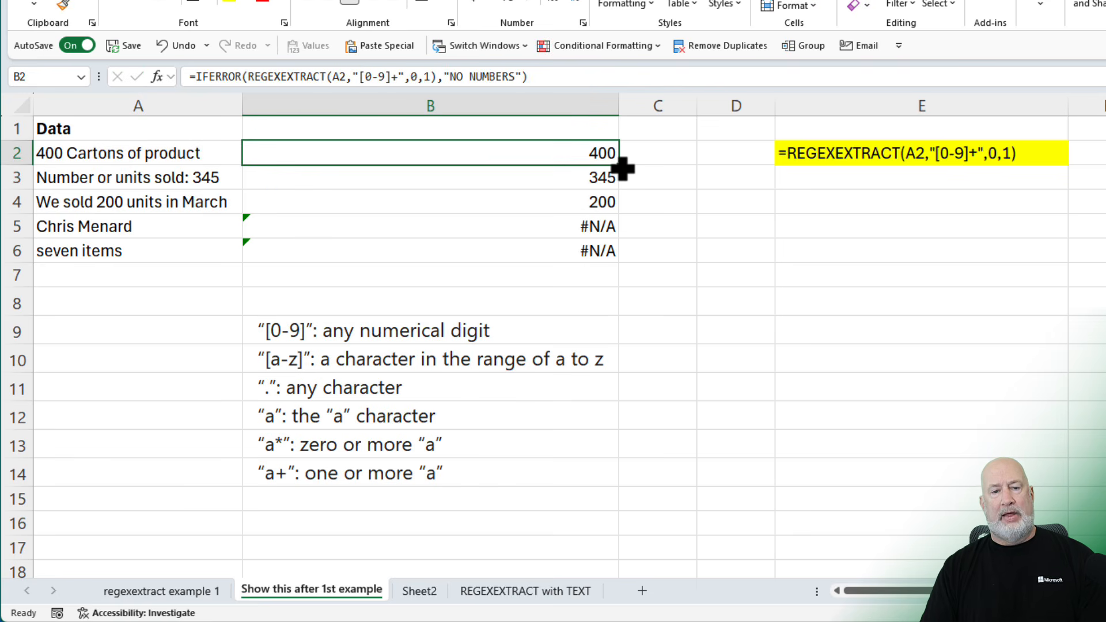
pyautogui.doubleClick(623, 168)
pyautogui.click(568, 160)
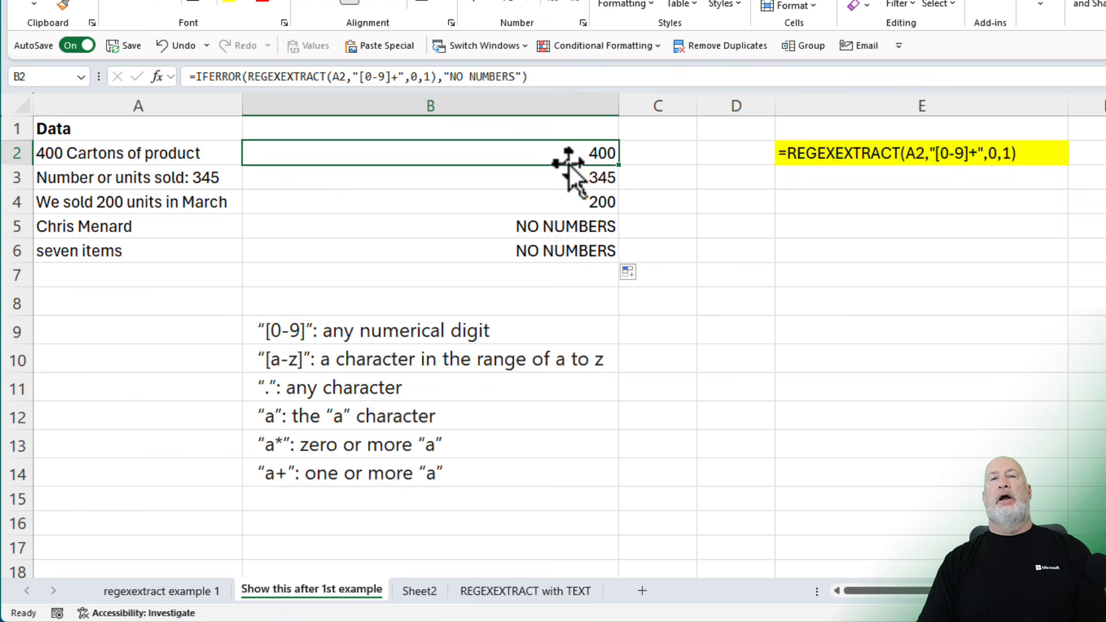
pyautogui.press('F2')
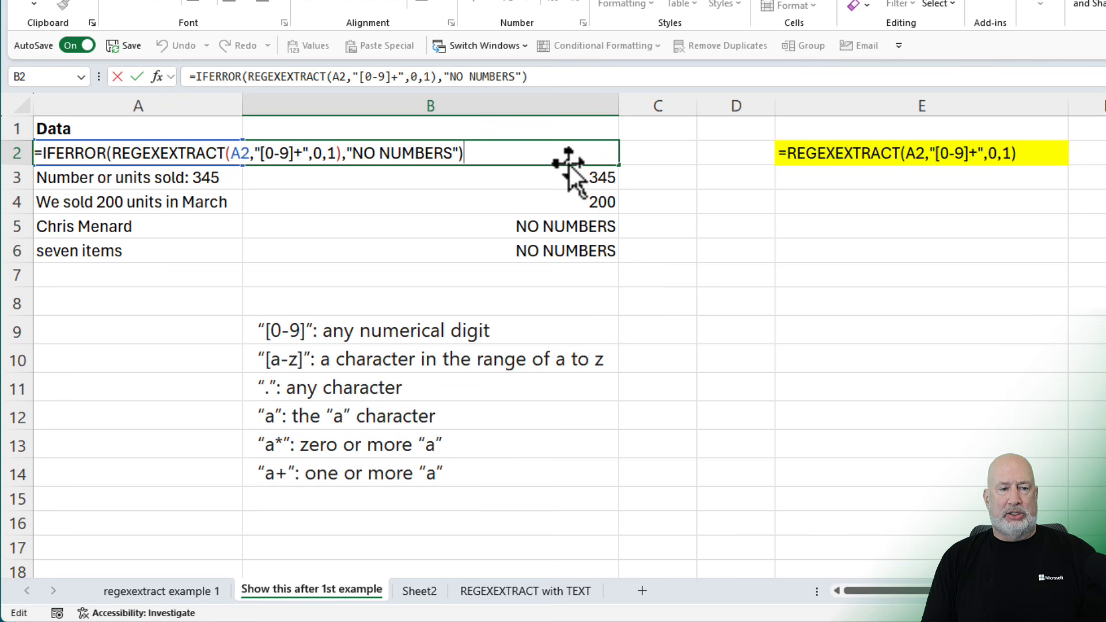
pyautogui.press('Escape')
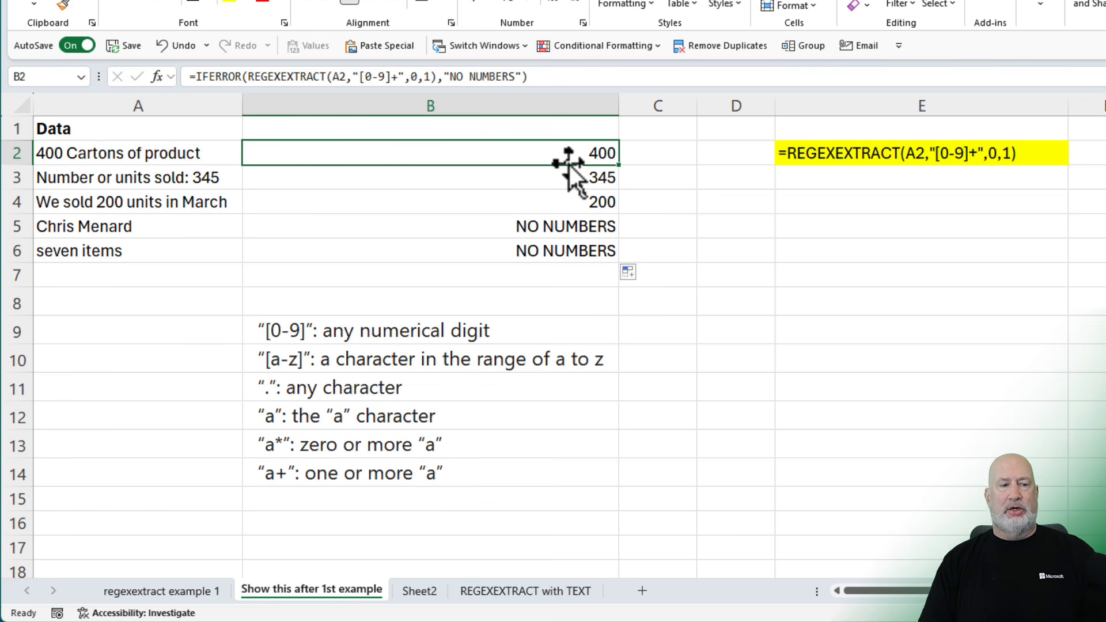